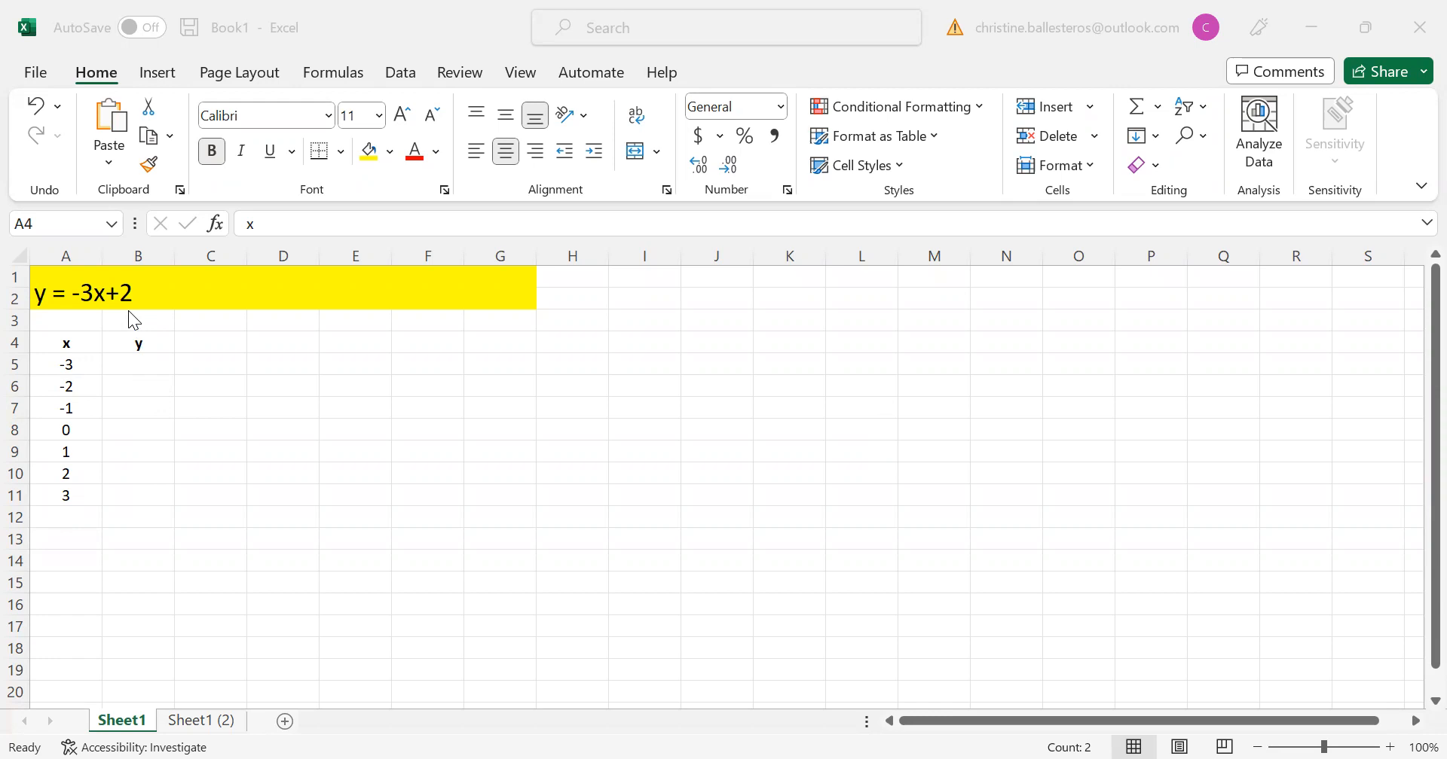
Enter the formula =-3*A5+2 in B5 and fill it down the y column to B11.
click(132, 366)
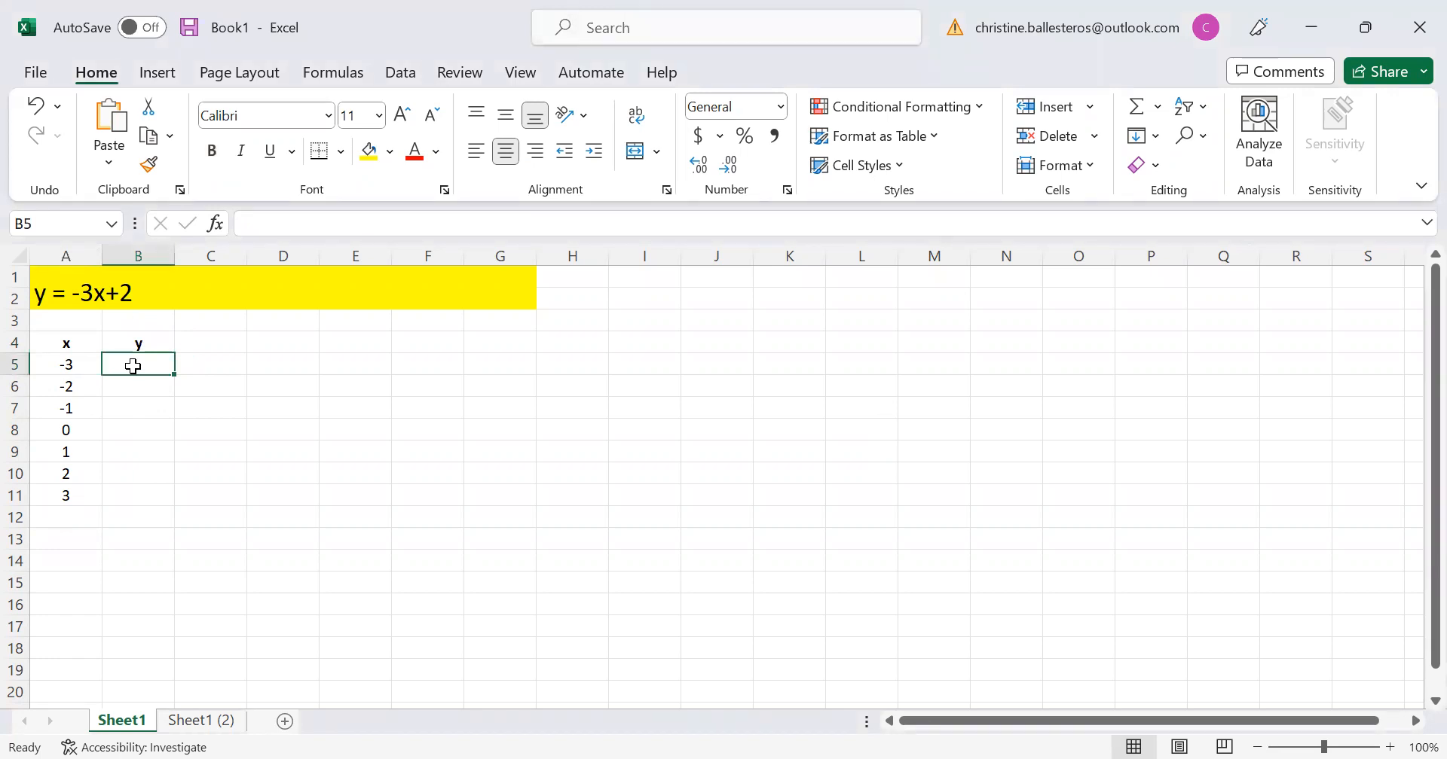
text(=)
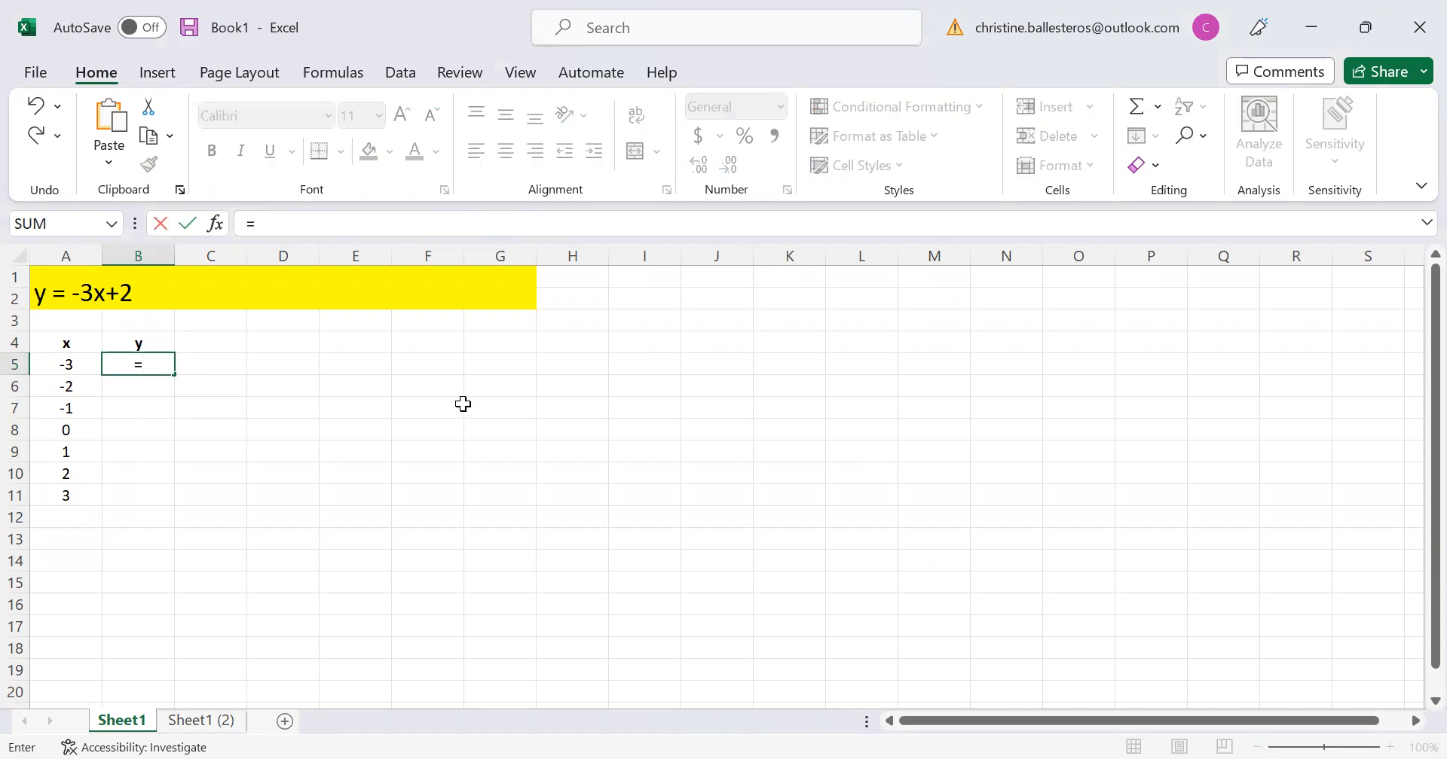
text(-3*)
click(80, 366)
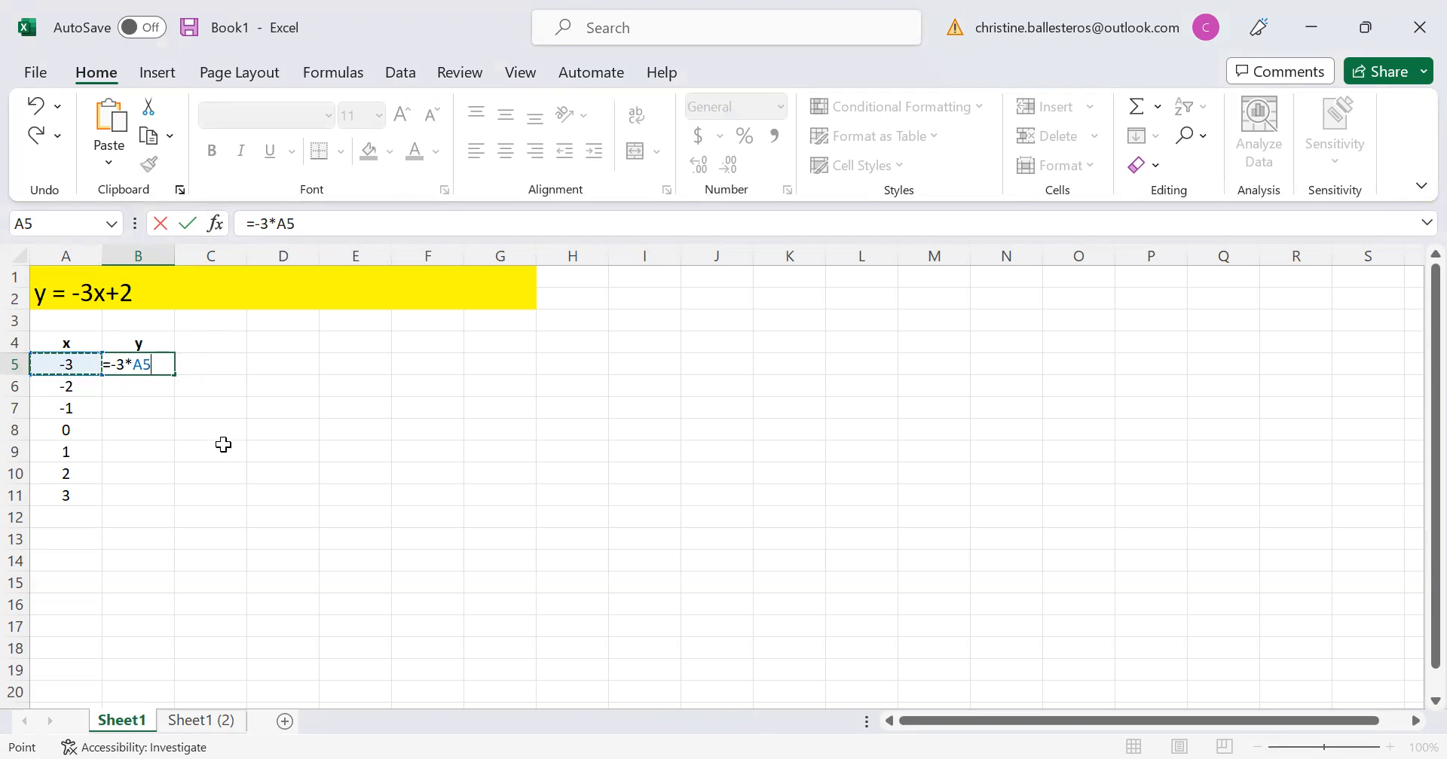
text(+2)
key(Return)
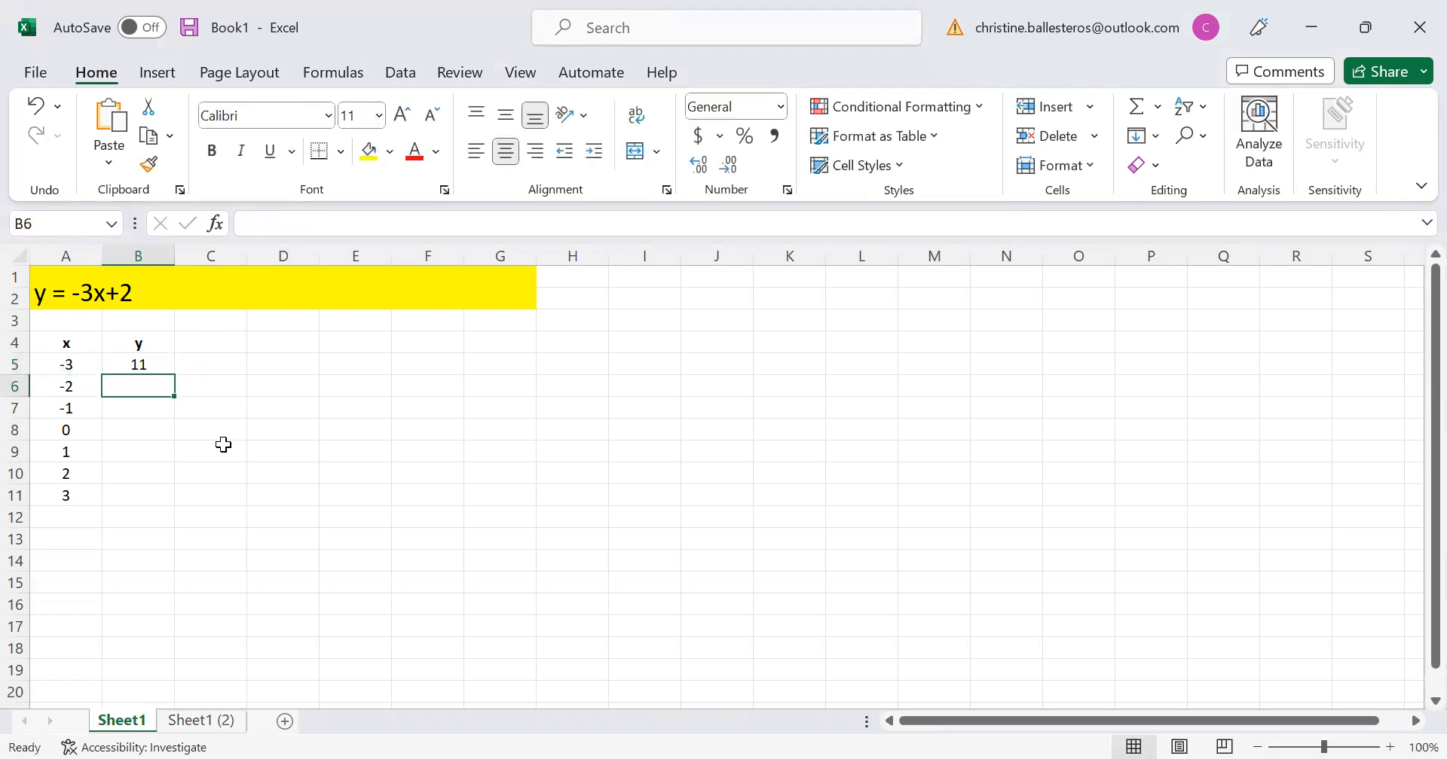
click(154, 366)
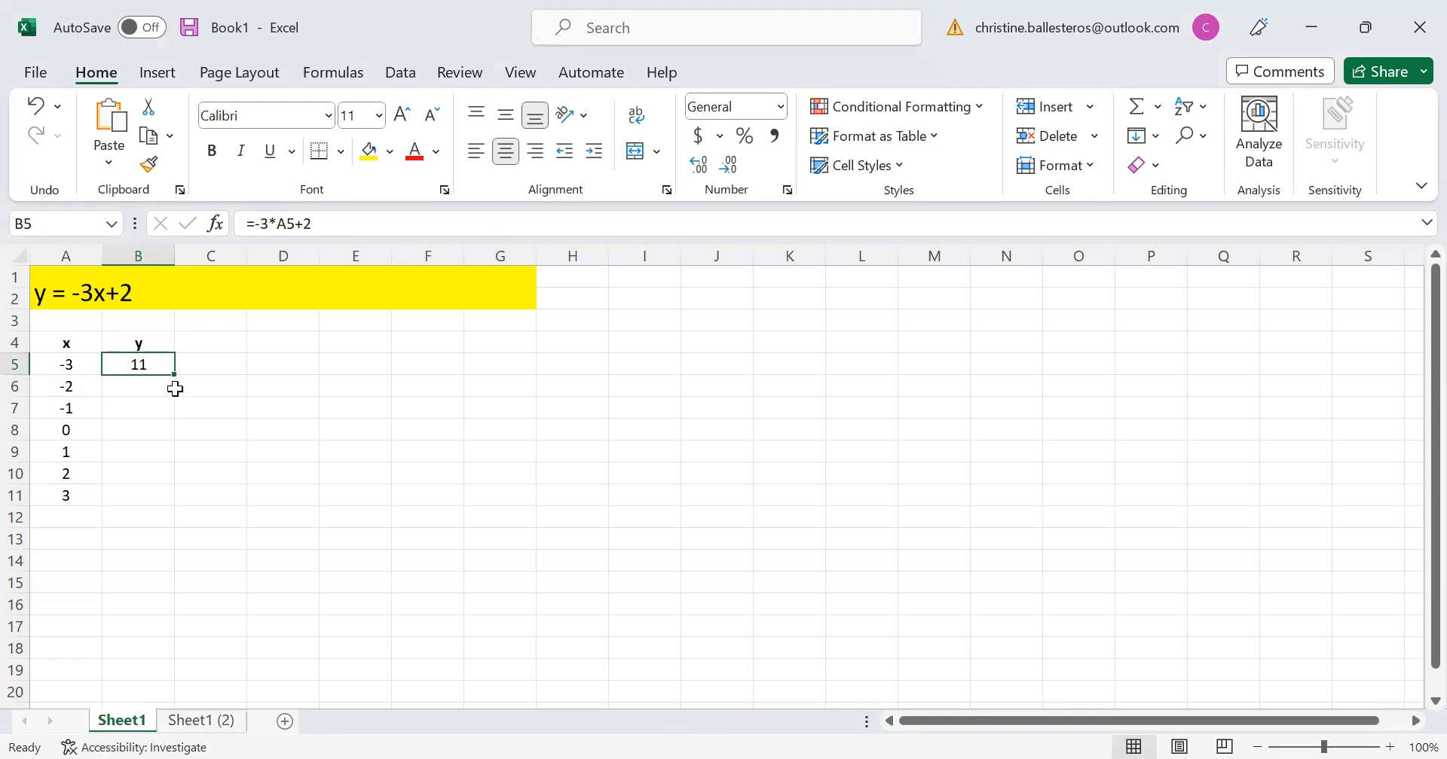
drag(174, 375, 188, 503)
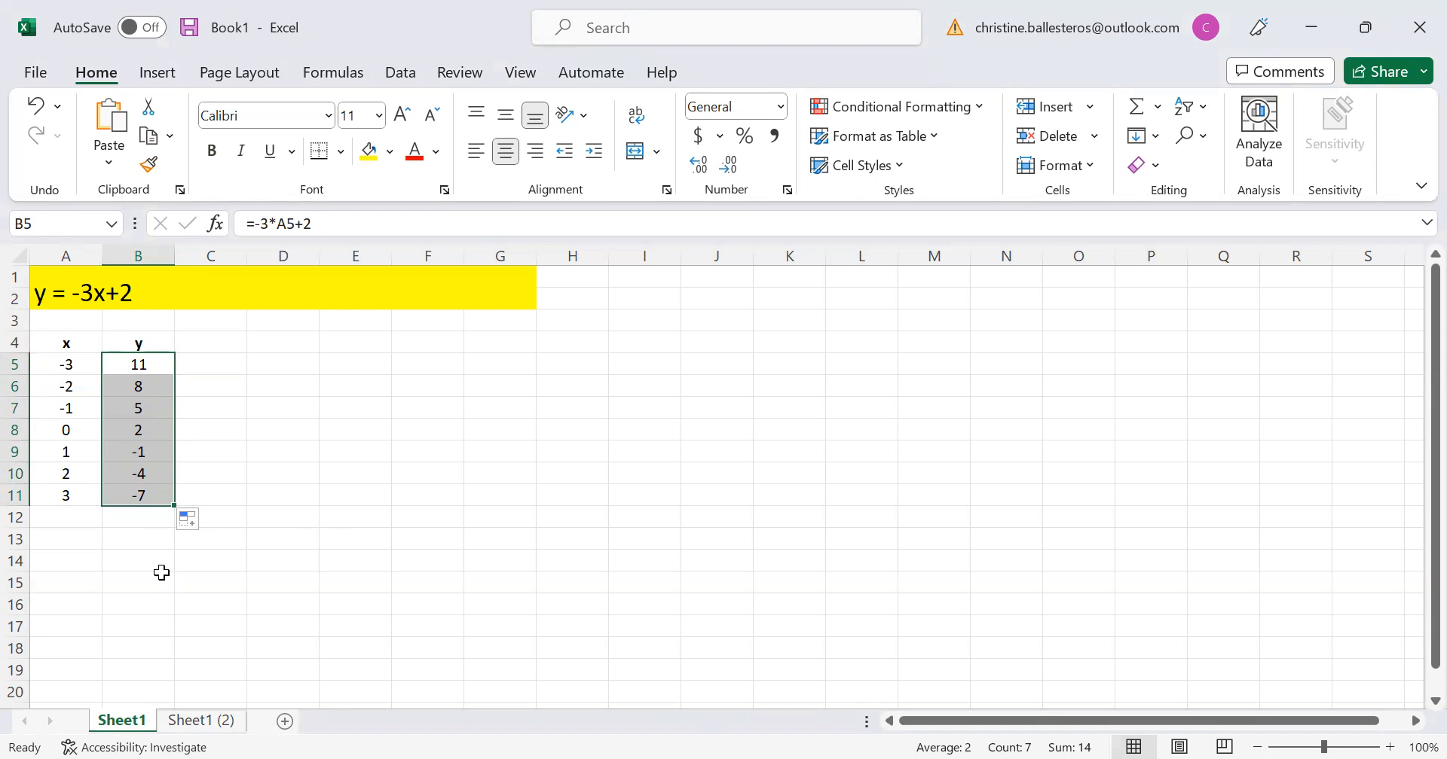
Plot A4:B11 as a scatter chart with smooth lines and markers, and place it beside the table from about column D to K.
click(57, 343)
drag(99, 346, 146, 496)
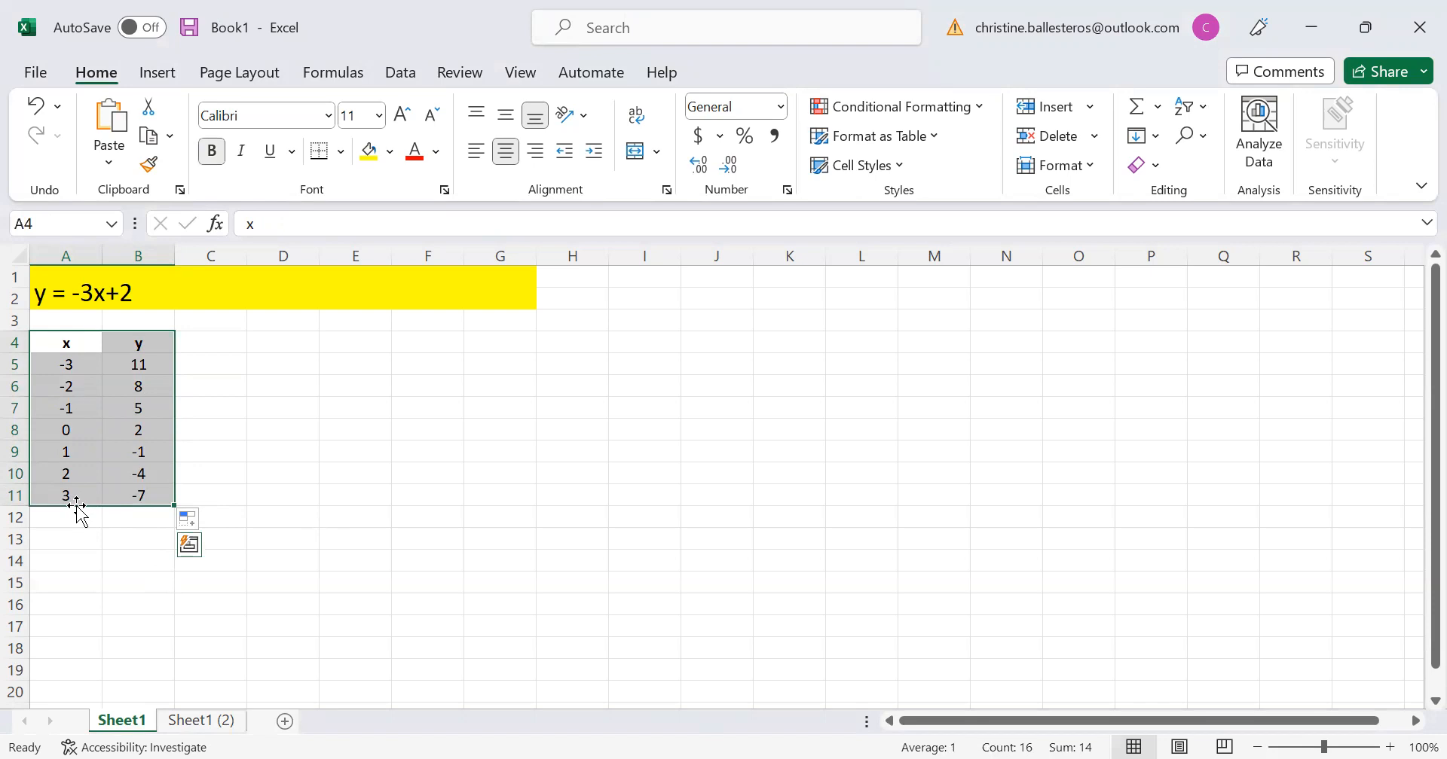
click(157, 79)
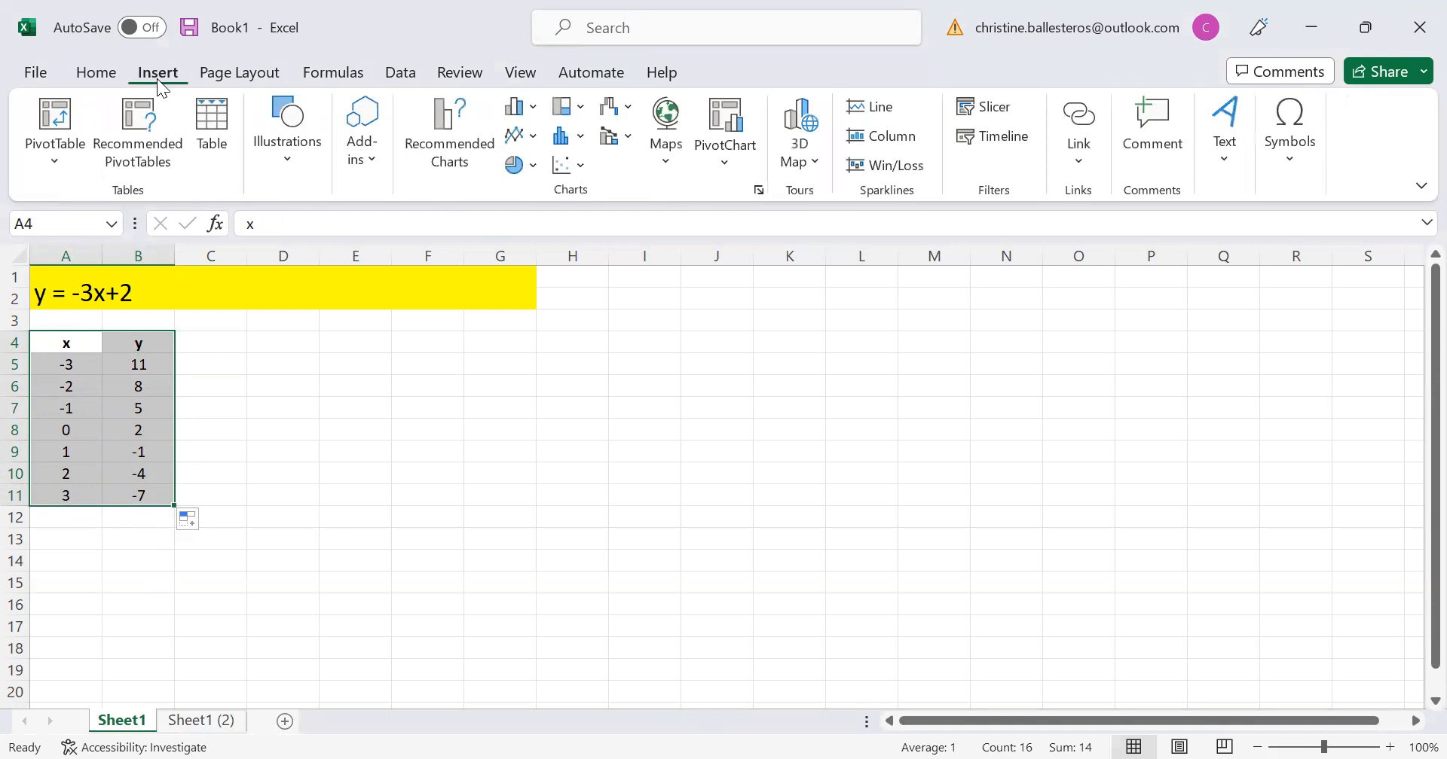
click(582, 164)
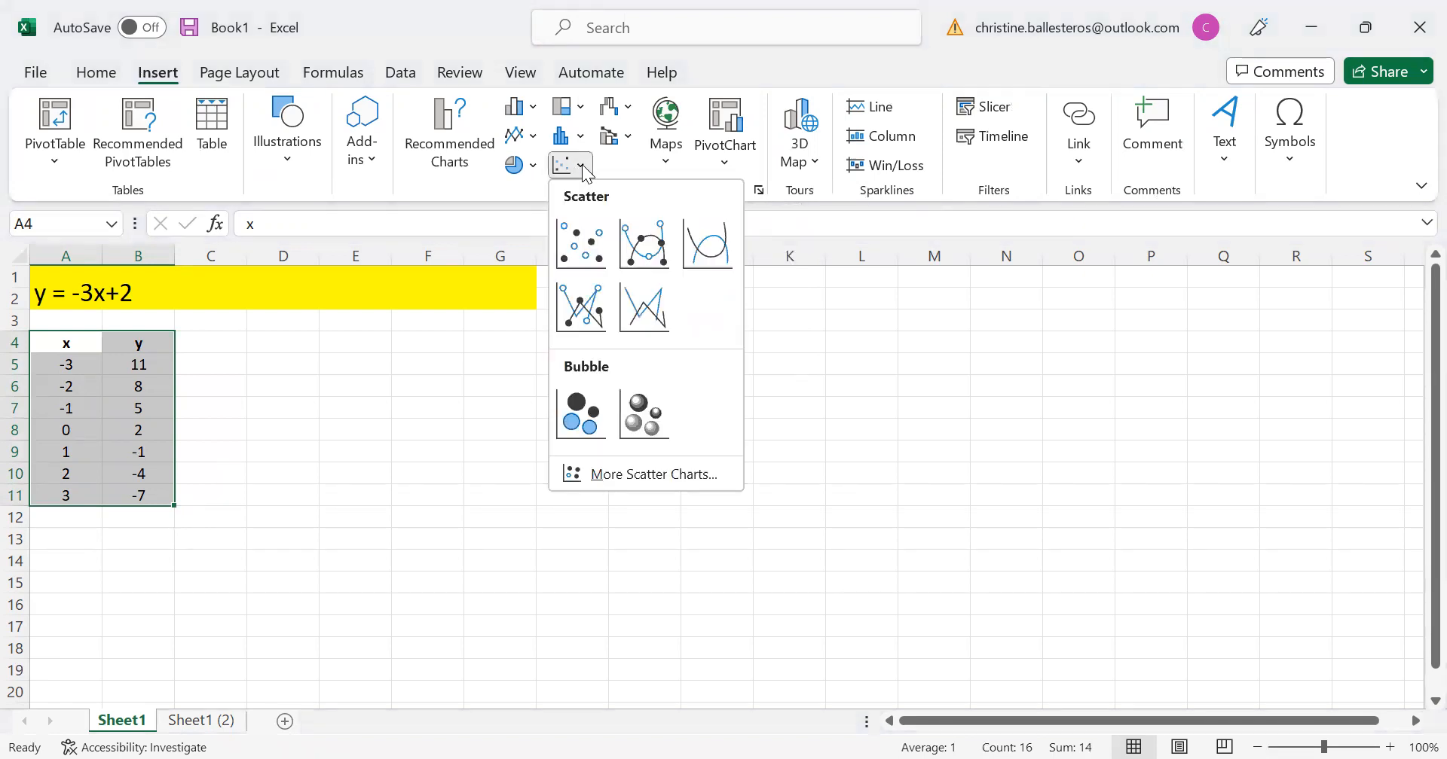
click(650, 248)
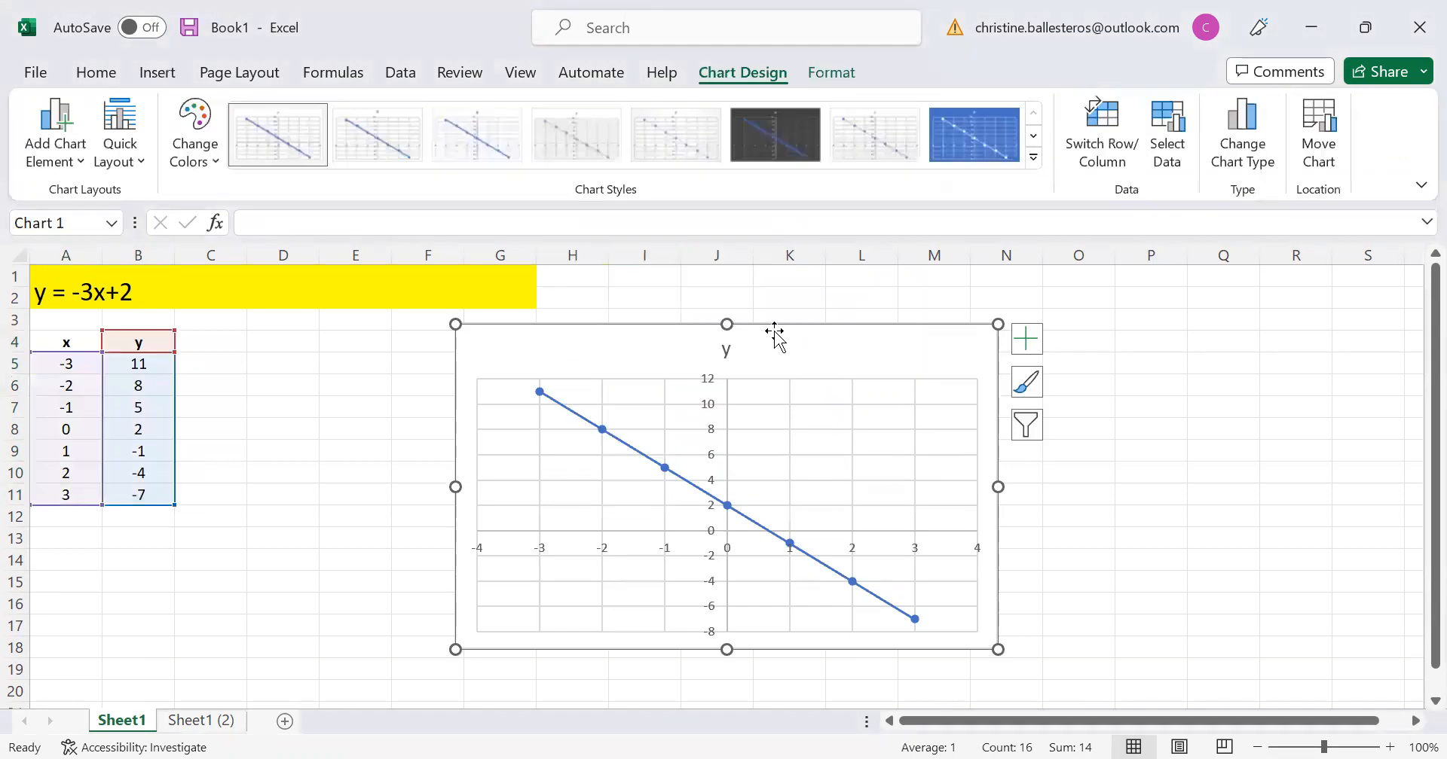
drag(791, 339, 581, 343)
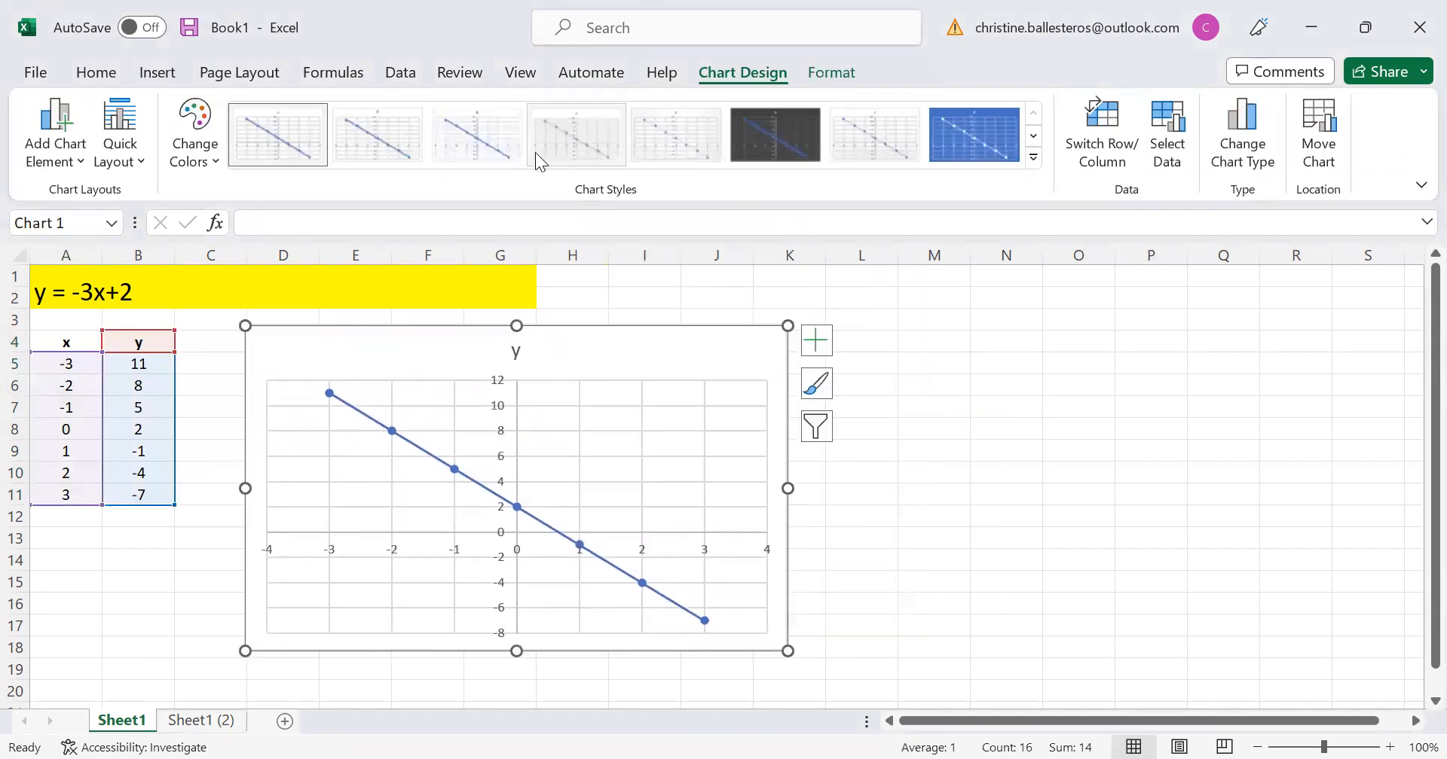
Try the blue and the dark chart styles on the graph, return it to the first style, and deselect it.
click(983, 135)
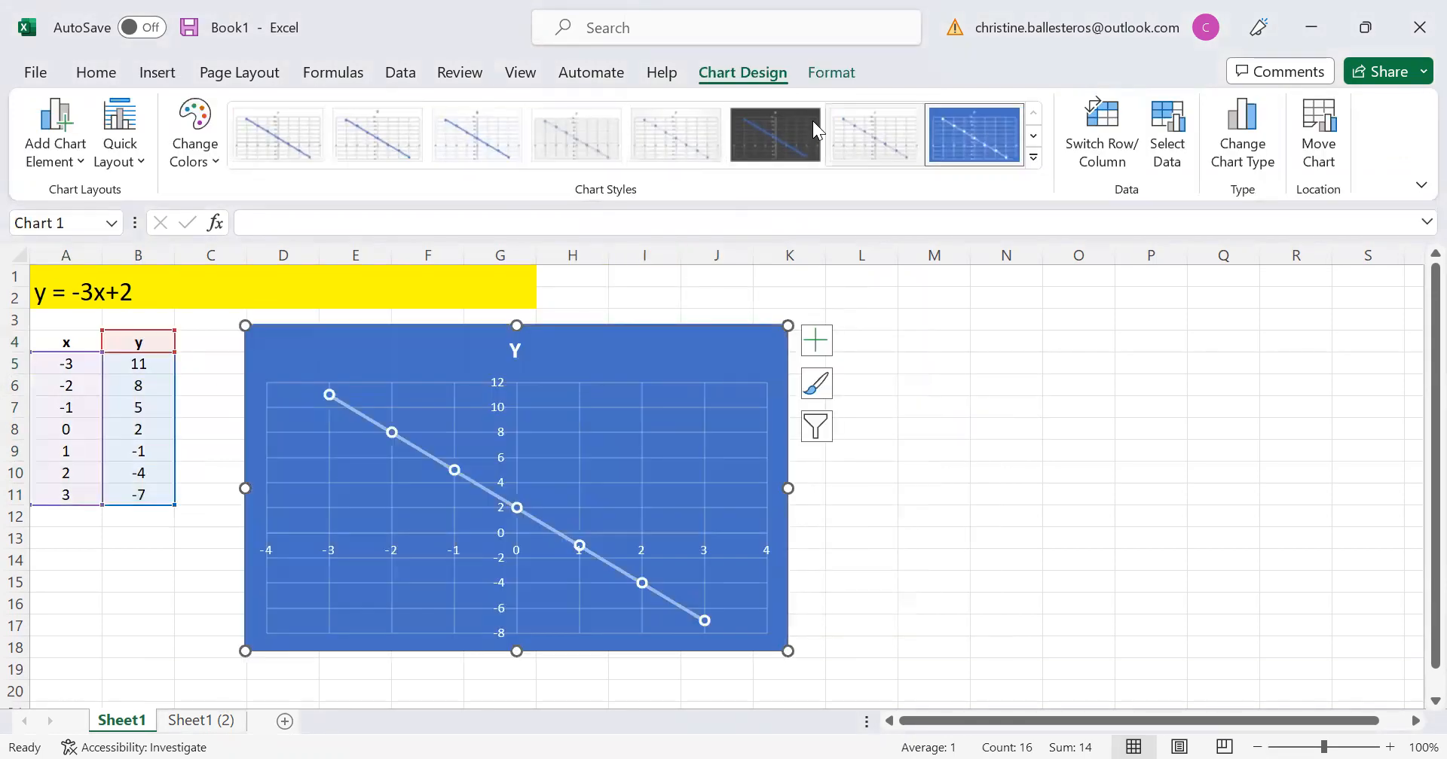
click(793, 134)
click(689, 115)
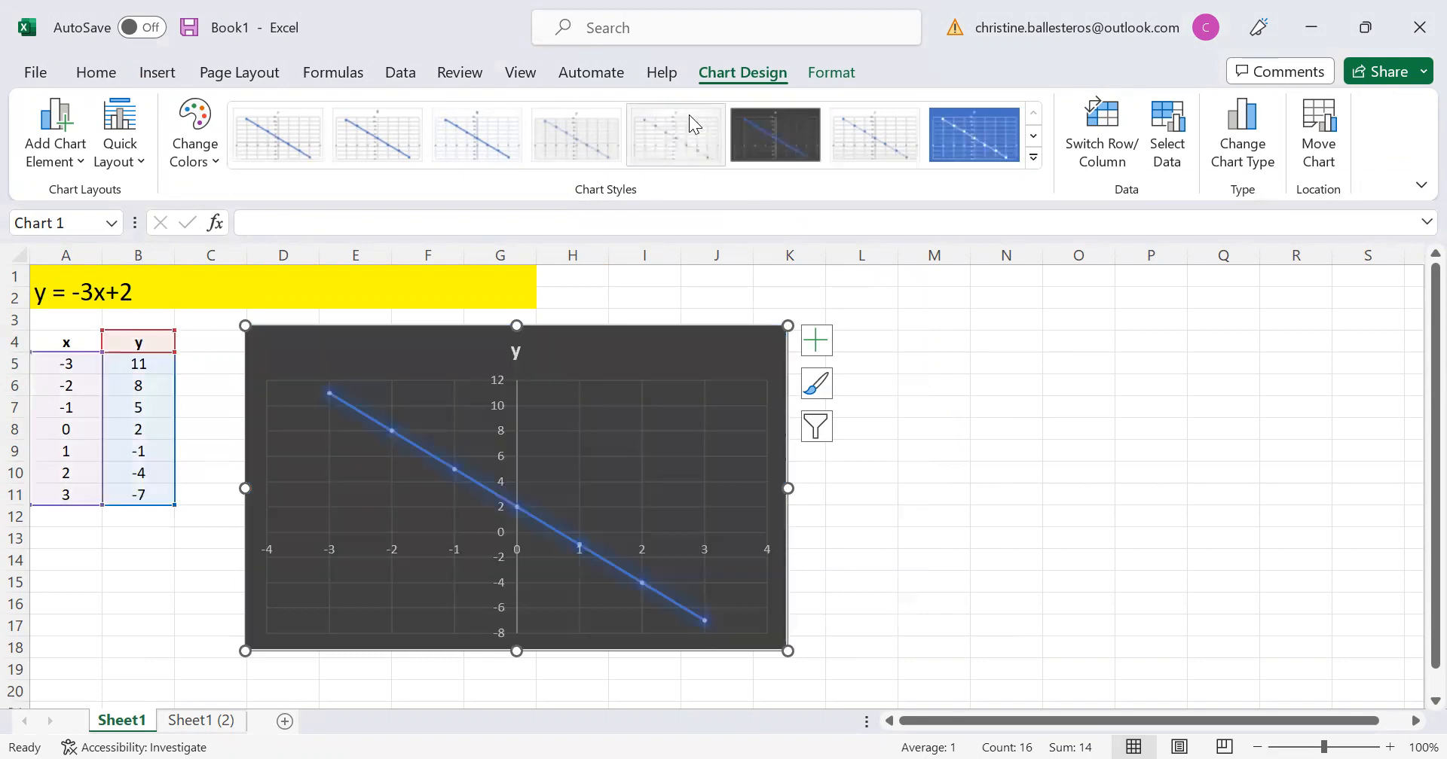
click(294, 120)
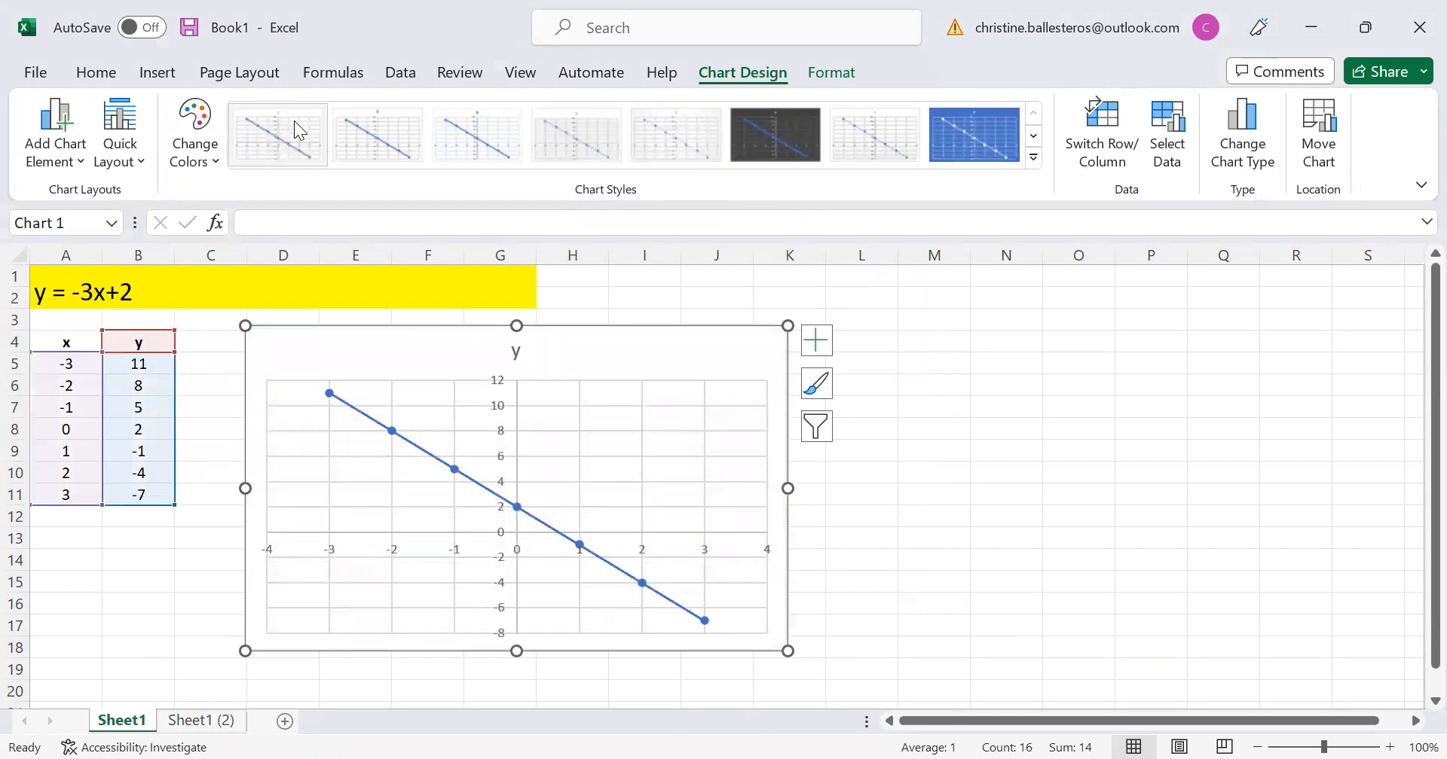
click(943, 548)
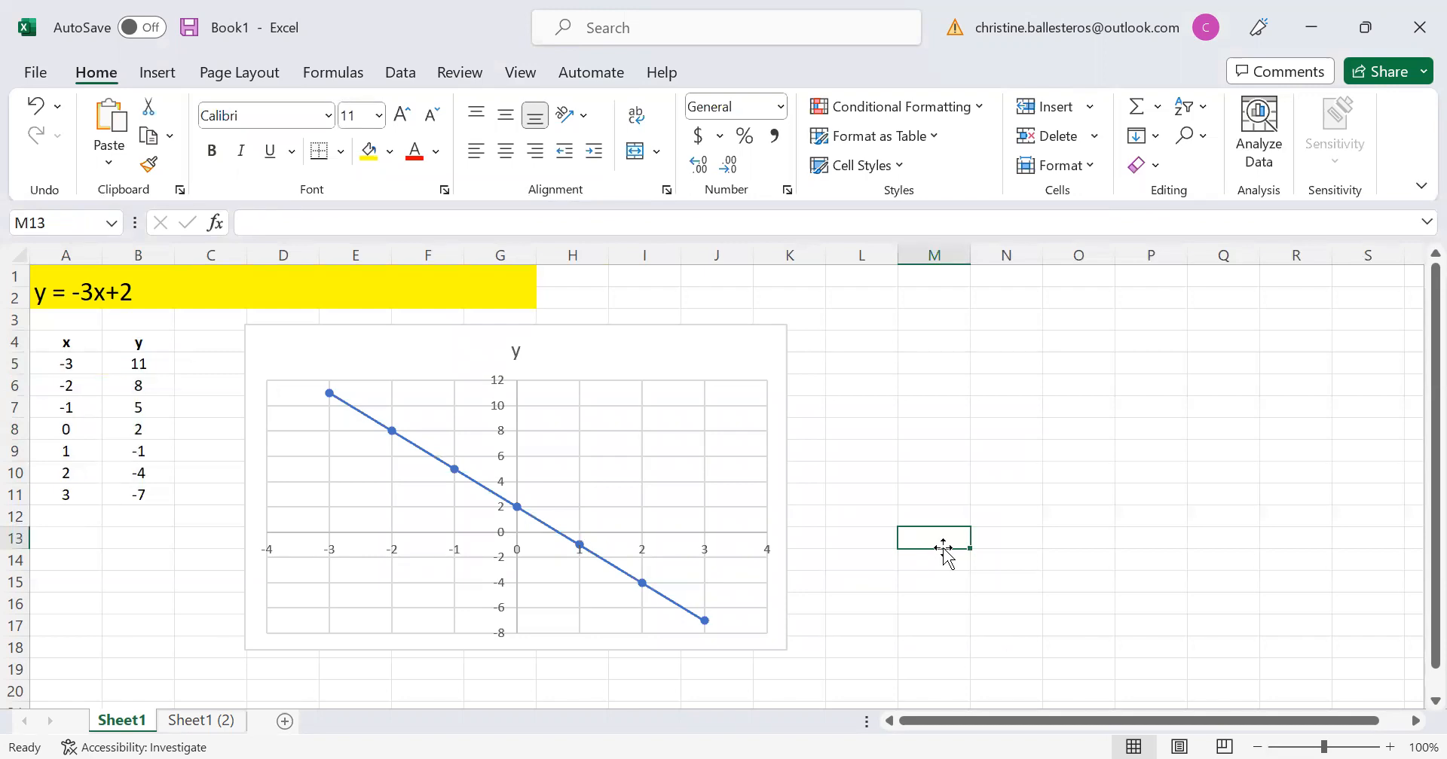
On Sheet1 (2), enter the formula =-3*A5+2 in B5 and fill it down the y1 column to B14.
click(202, 721)
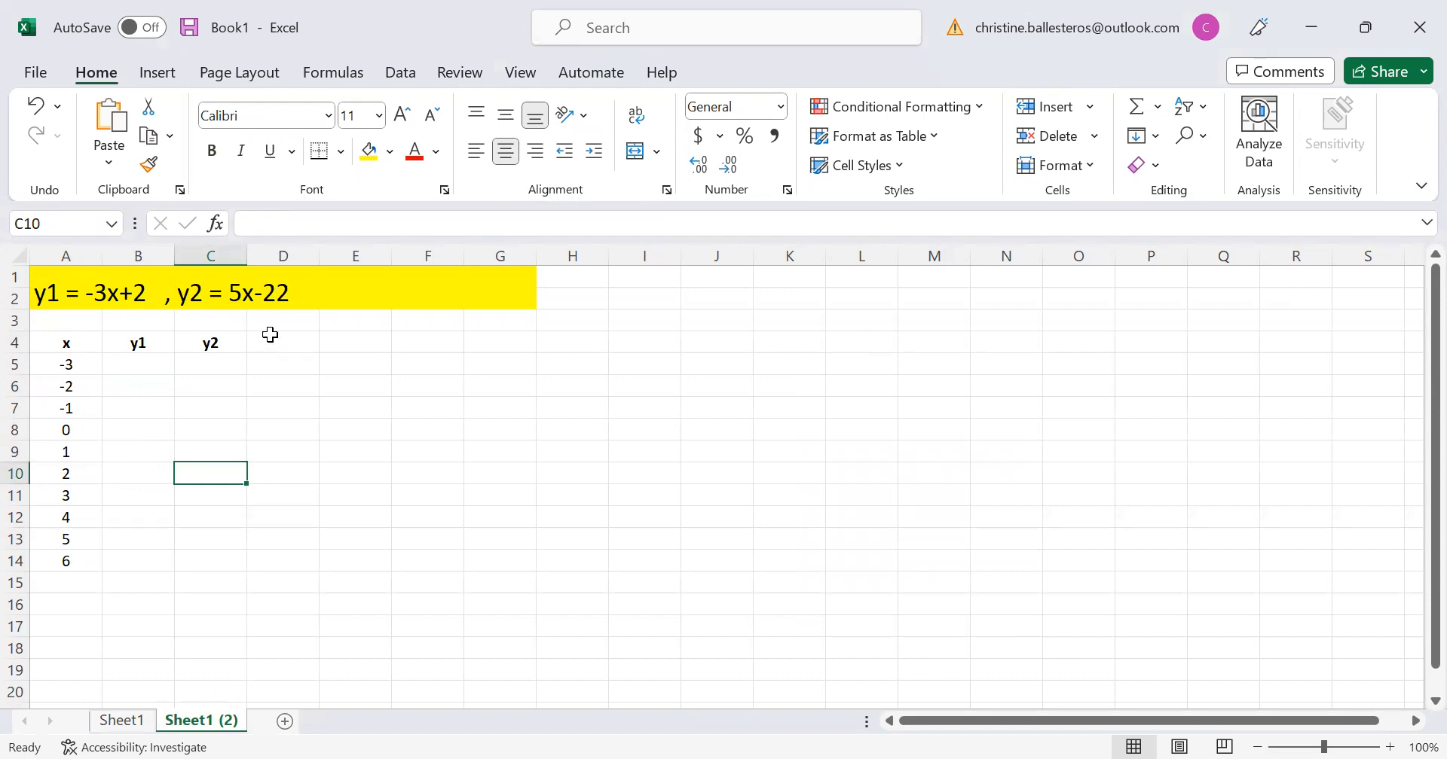
click(122, 366)
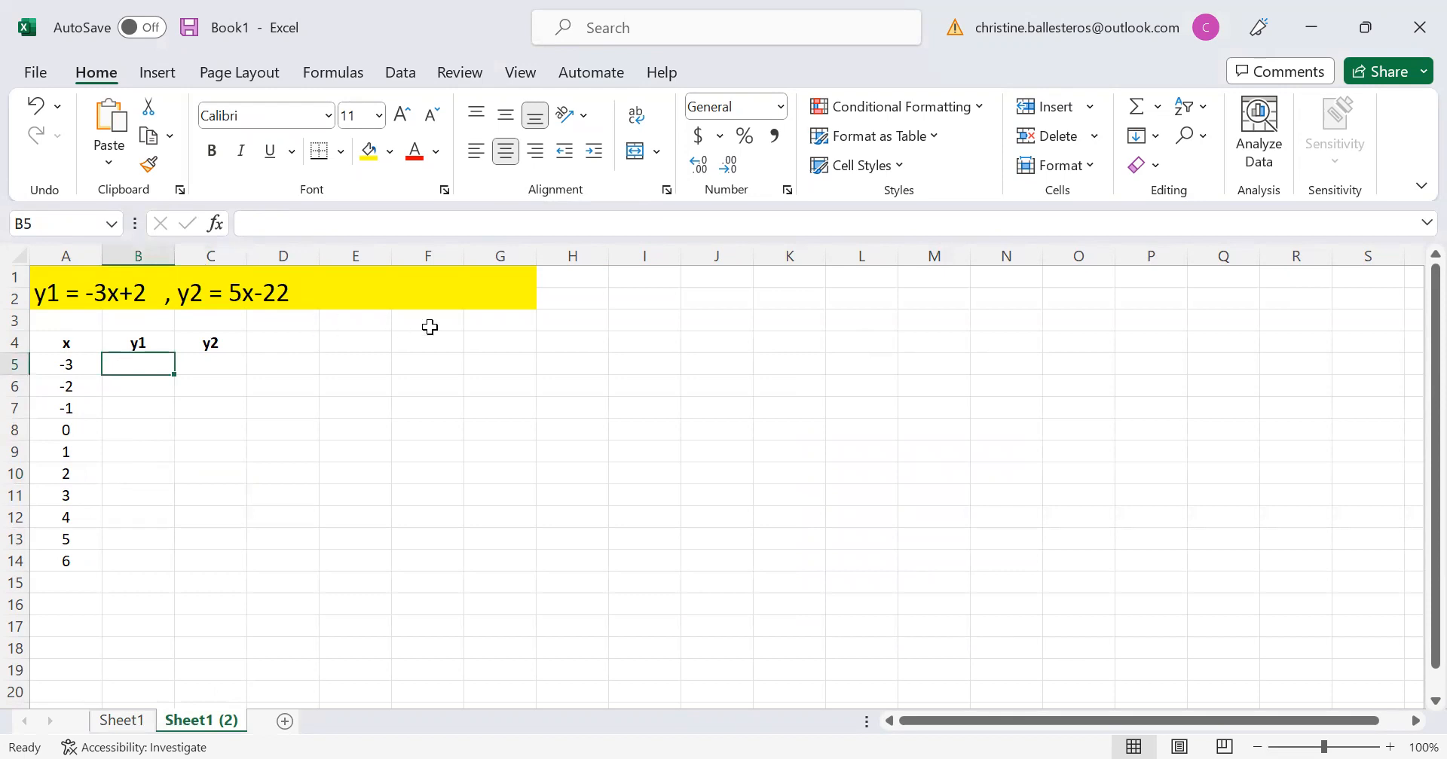
text(=-3)
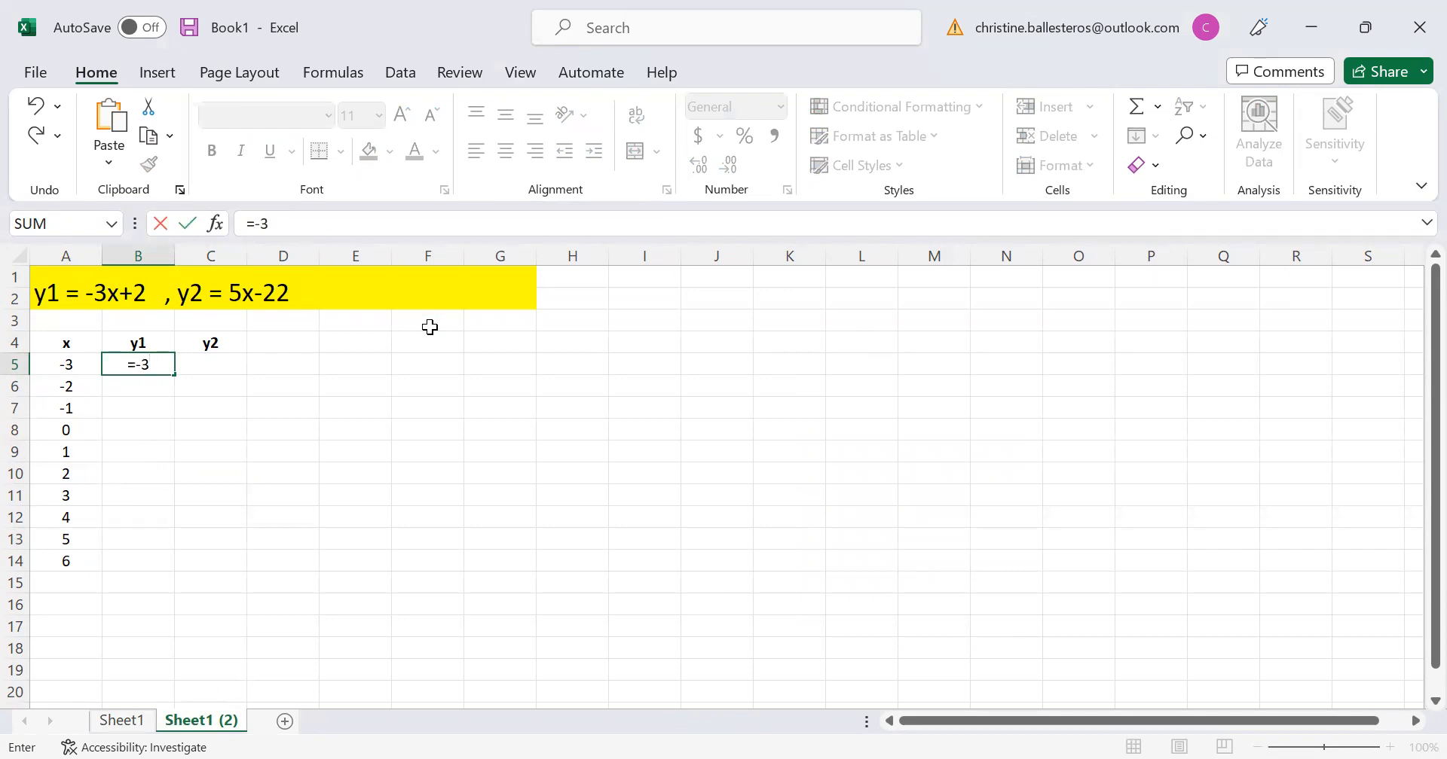
text(*)
click(64, 364)
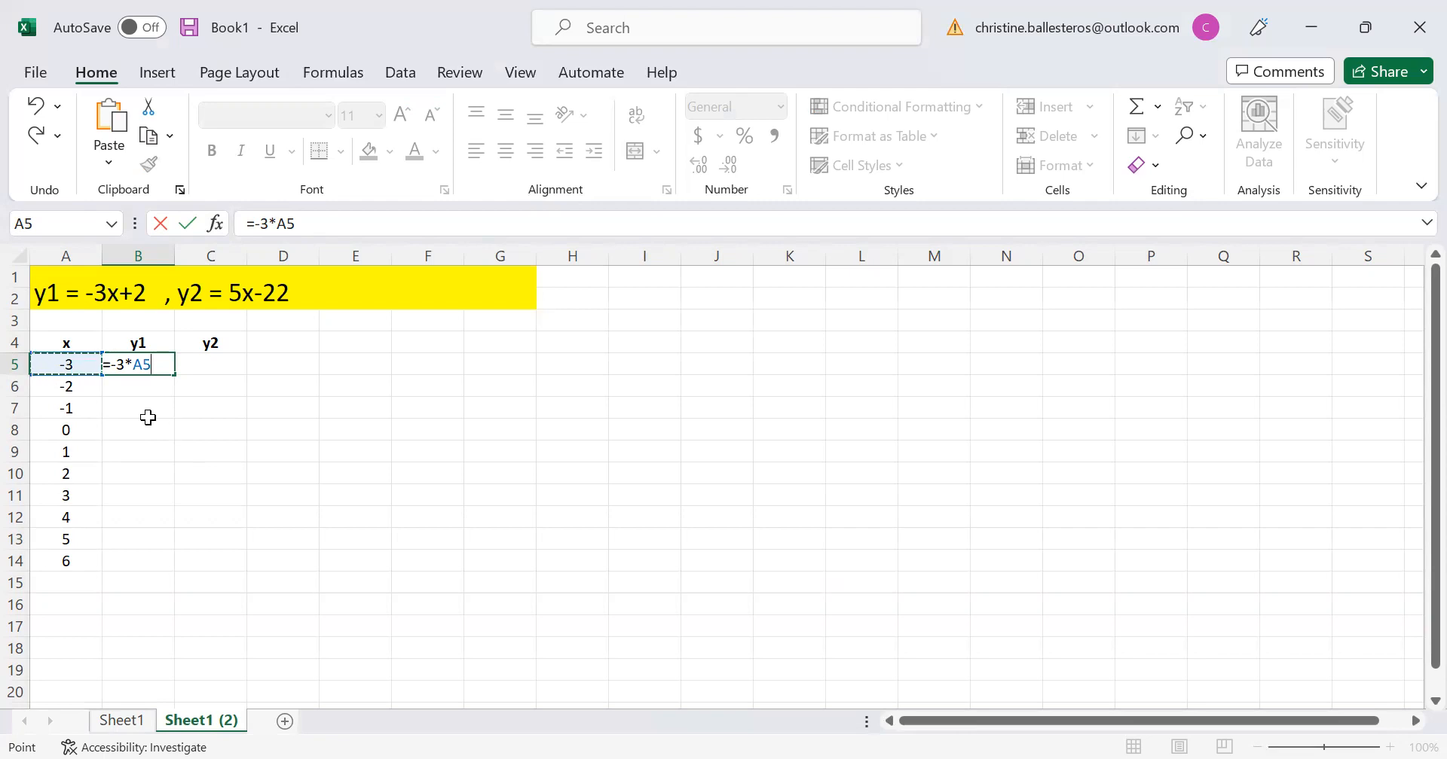
text(+2)
key(Return)
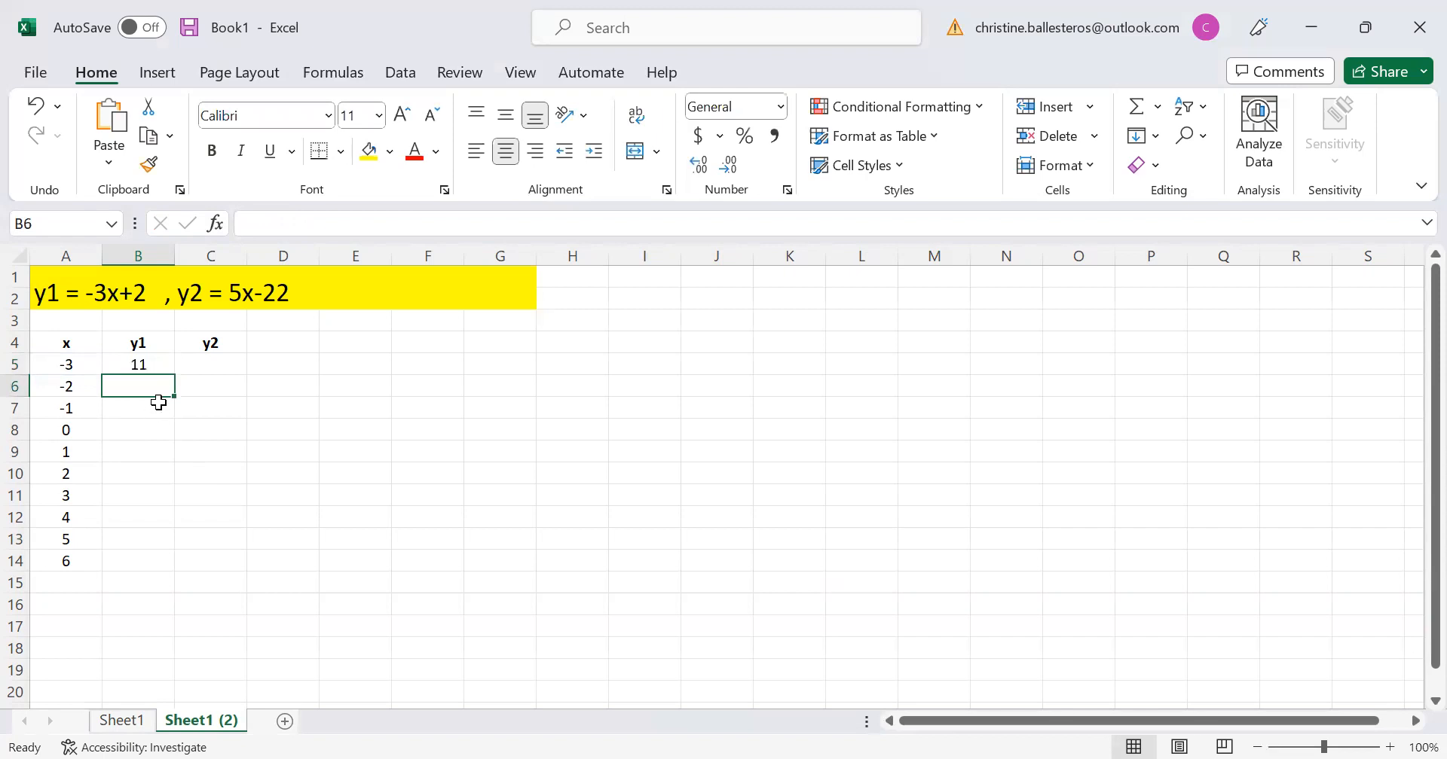
click(147, 365)
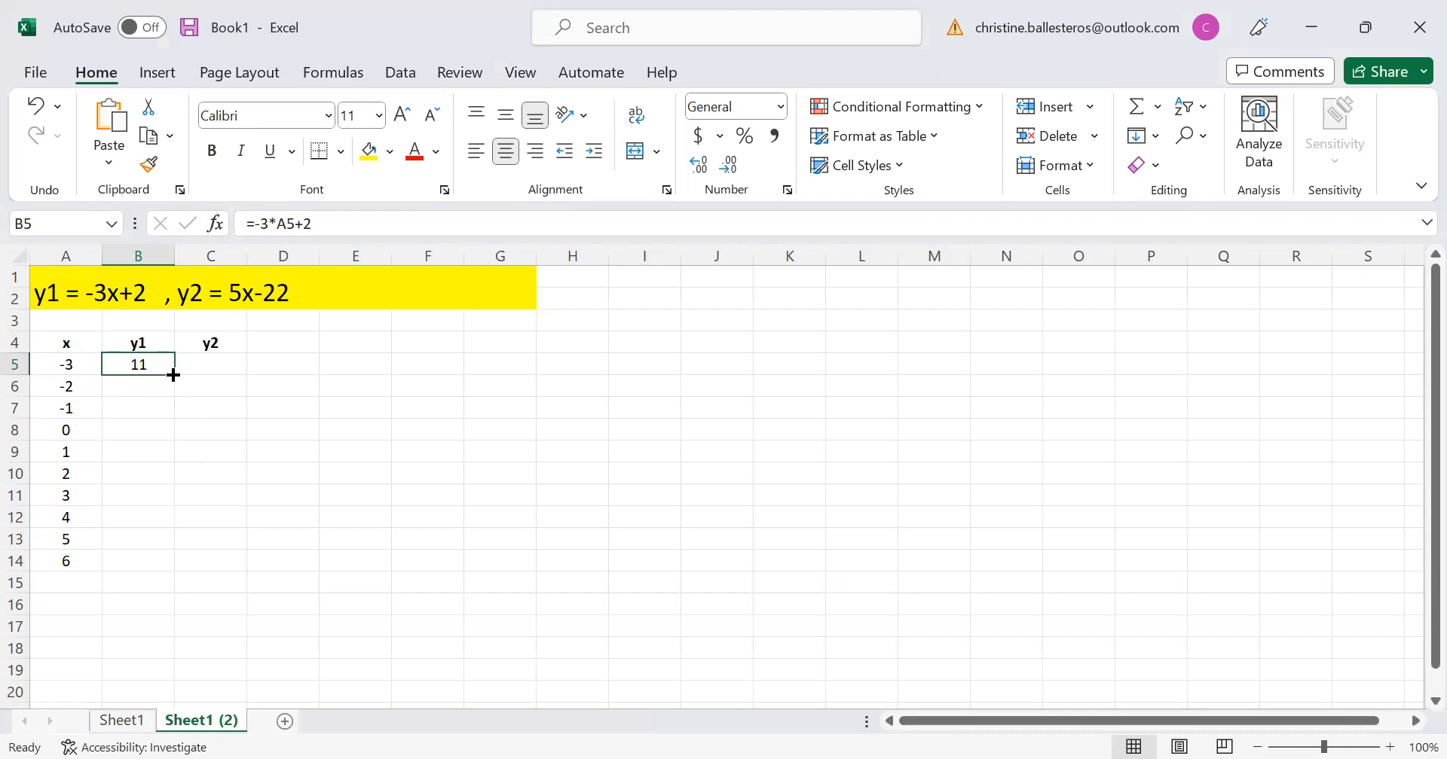
drag(173, 374, 186, 574)
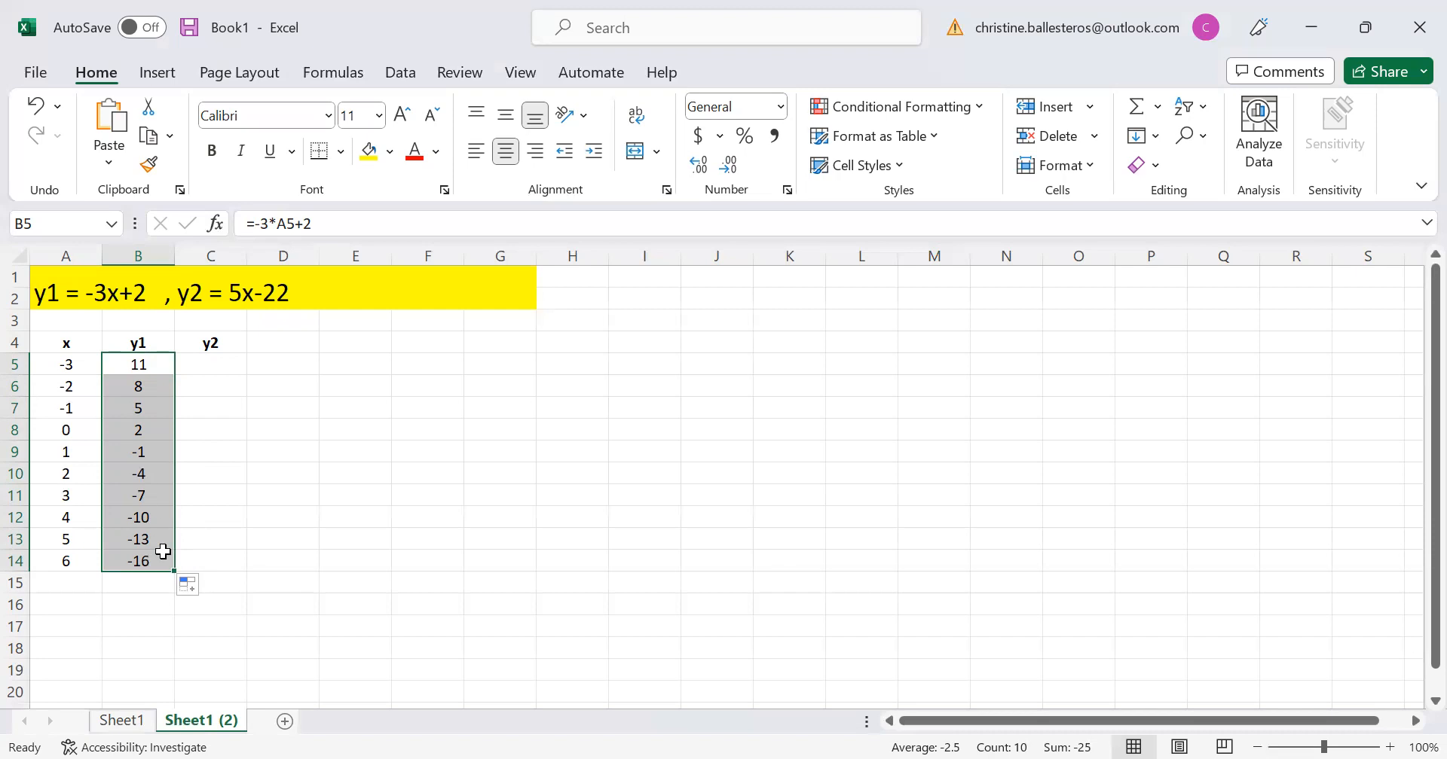
Enter the formula =5*A5-22 in C5 and fill it down the y2 column to C14.
click(205, 368)
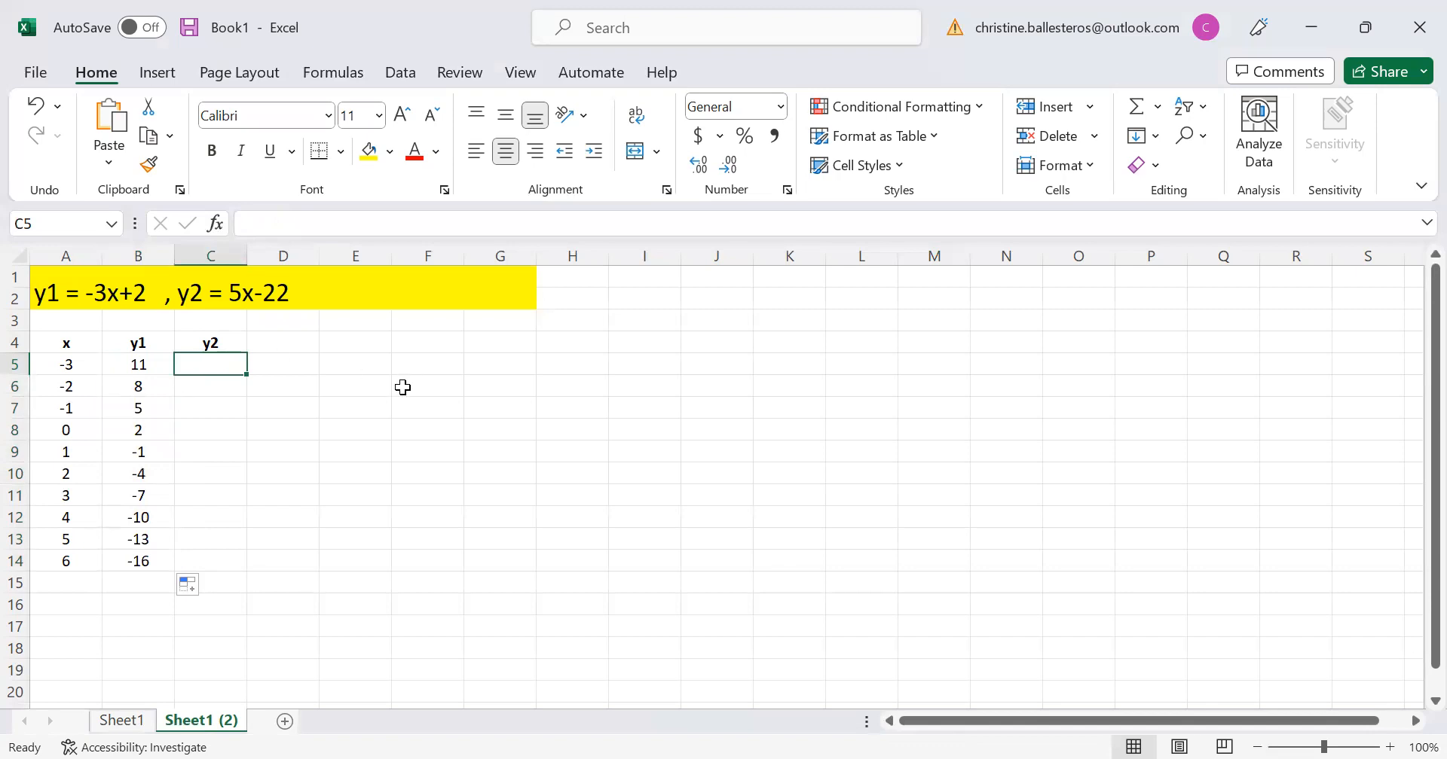
text(=)
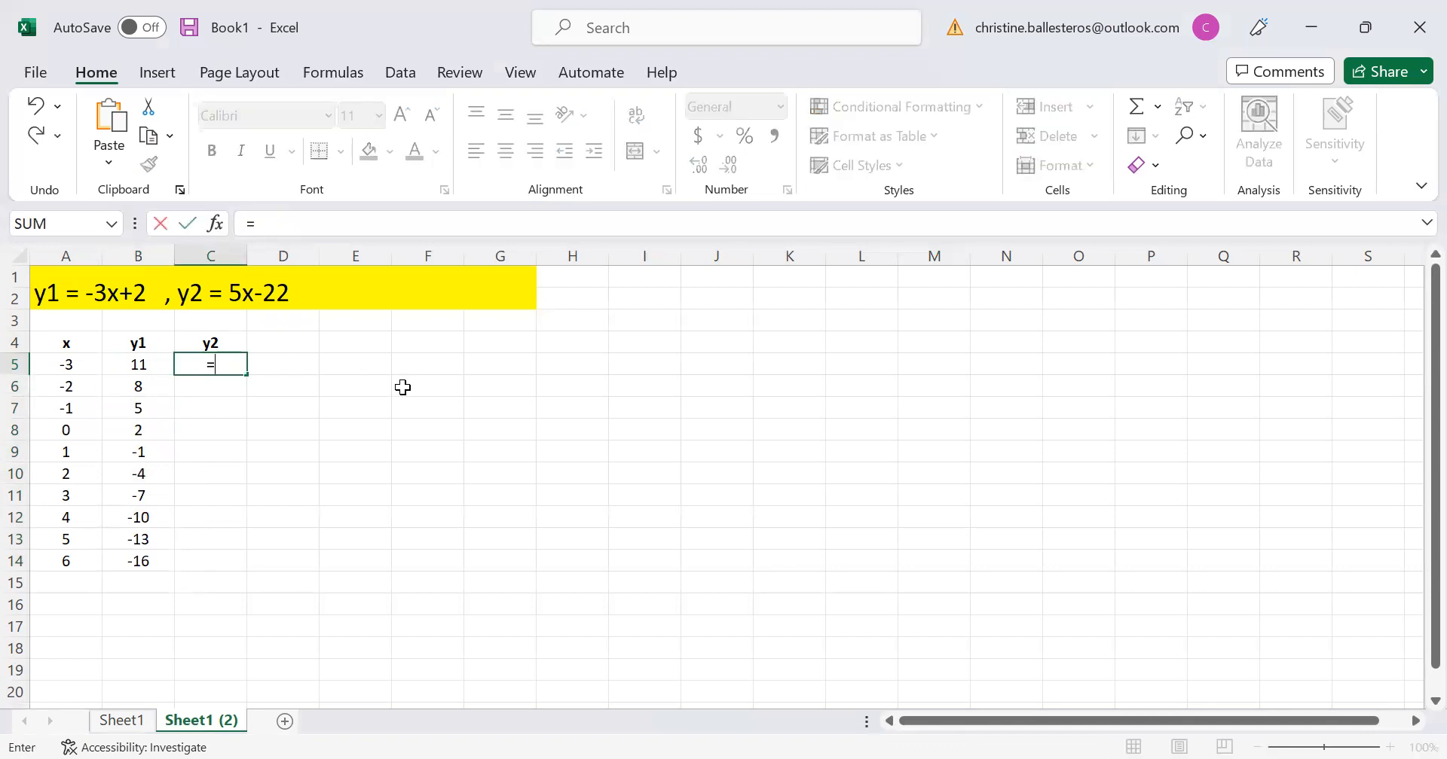
text(5*)
click(71, 366)
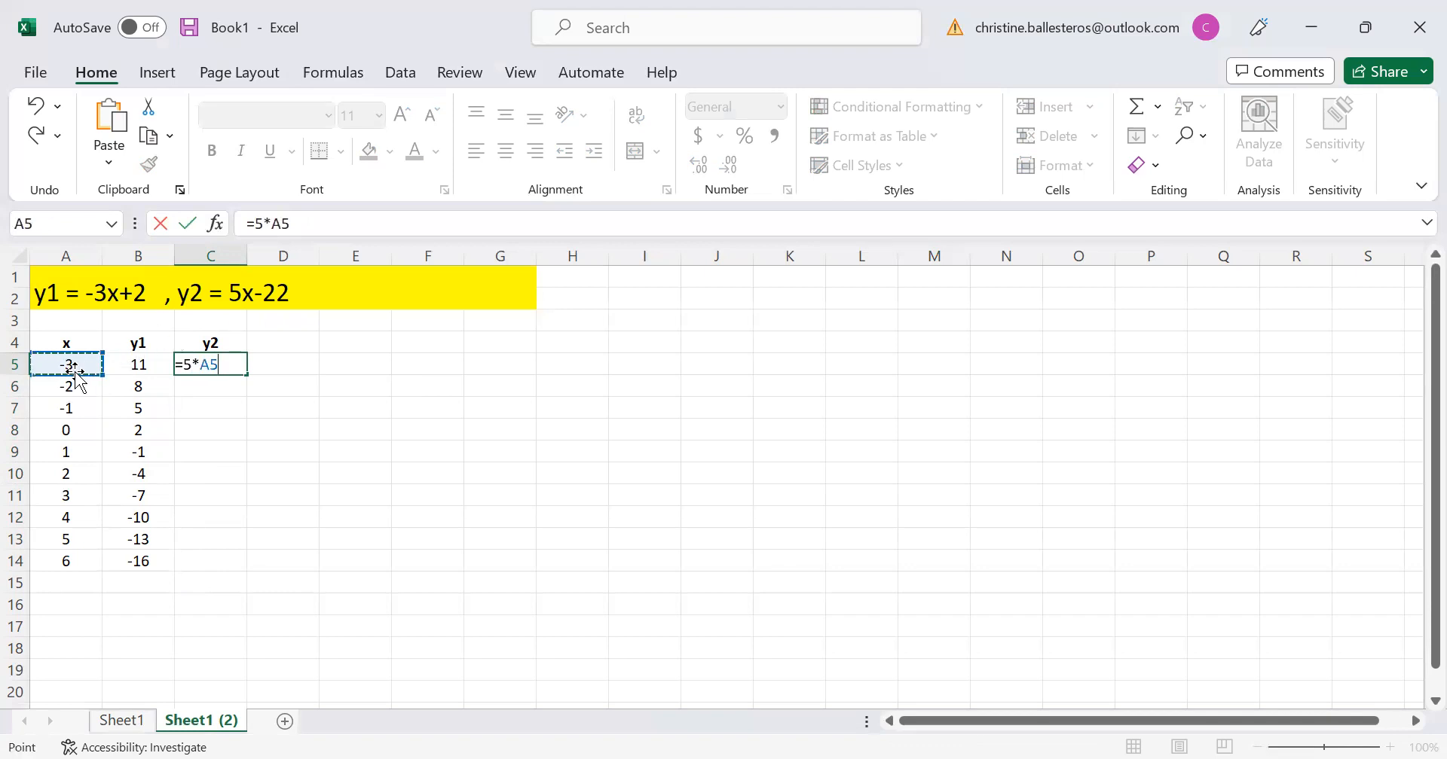
text(-22)
key(Return)
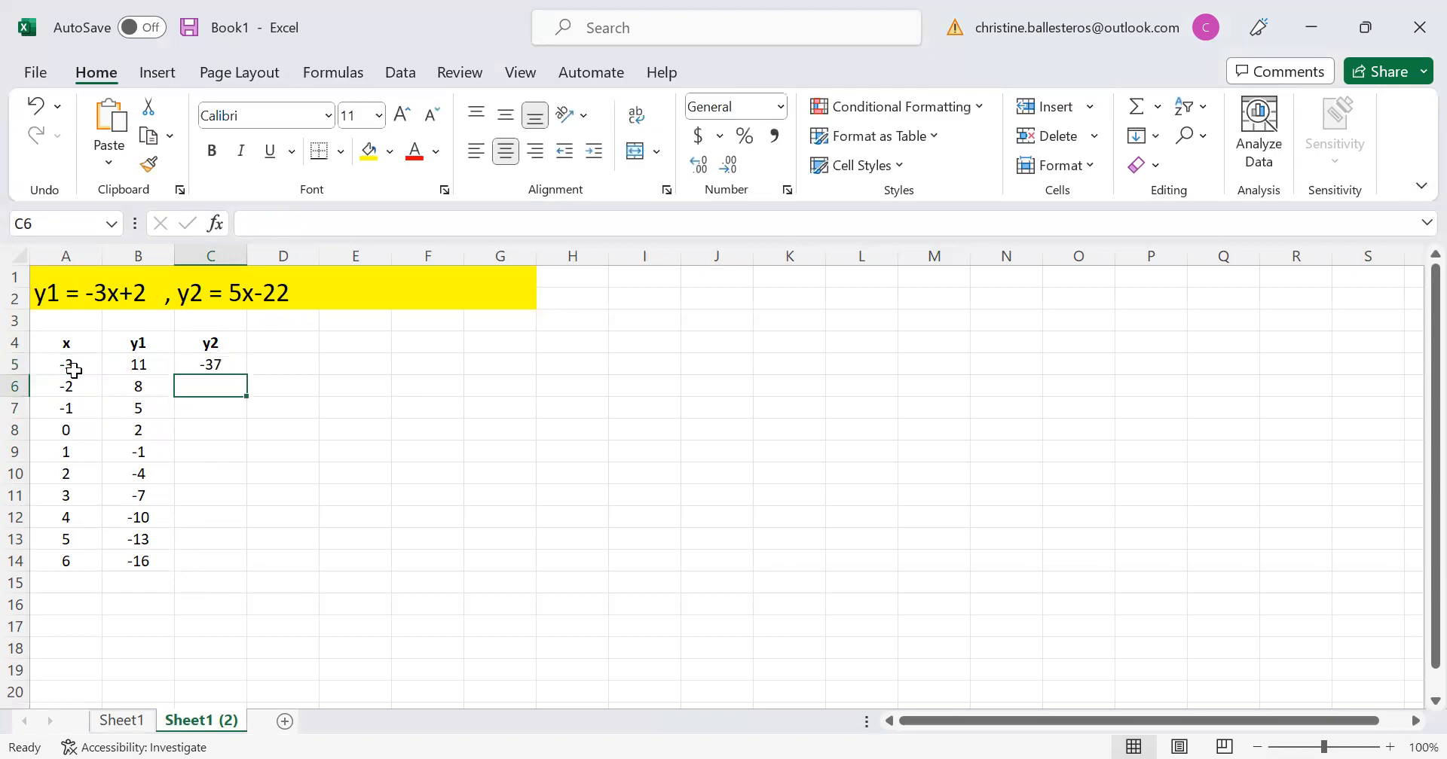
click(204, 362)
drag(245, 378, 254, 567)
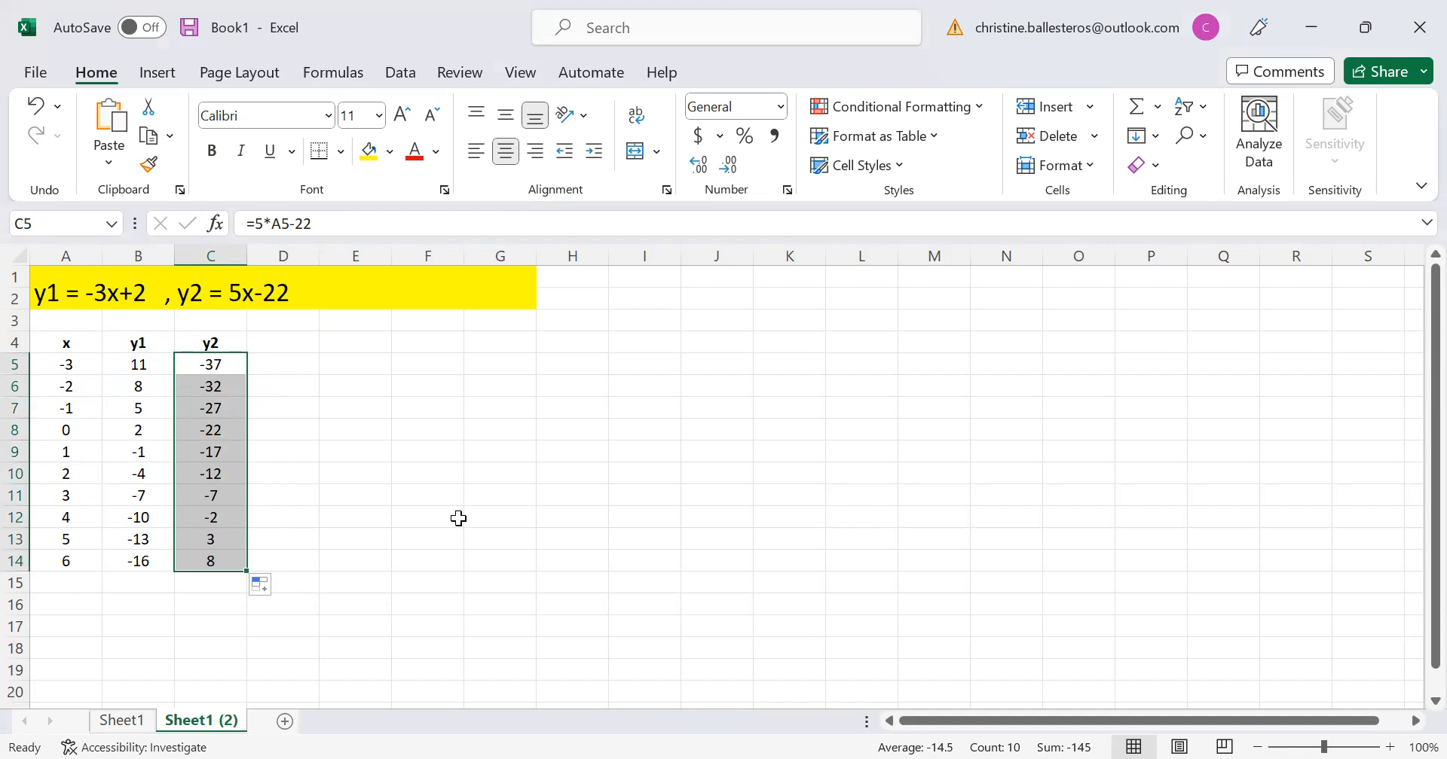
Plot A4:C14 as a scatter chart with smooth lines and markers, showing y1 and y2 together.
drag(65, 343, 223, 564)
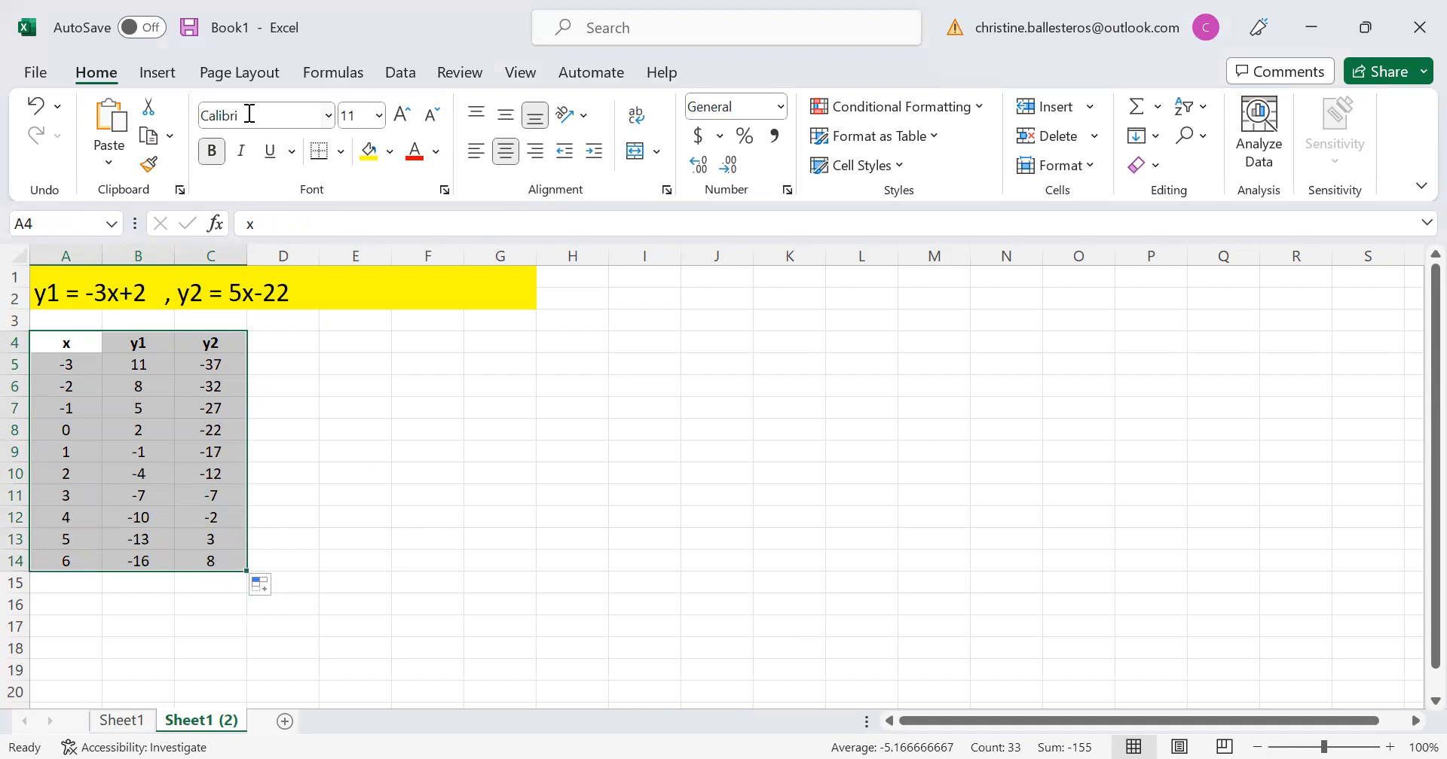
click(159, 78)
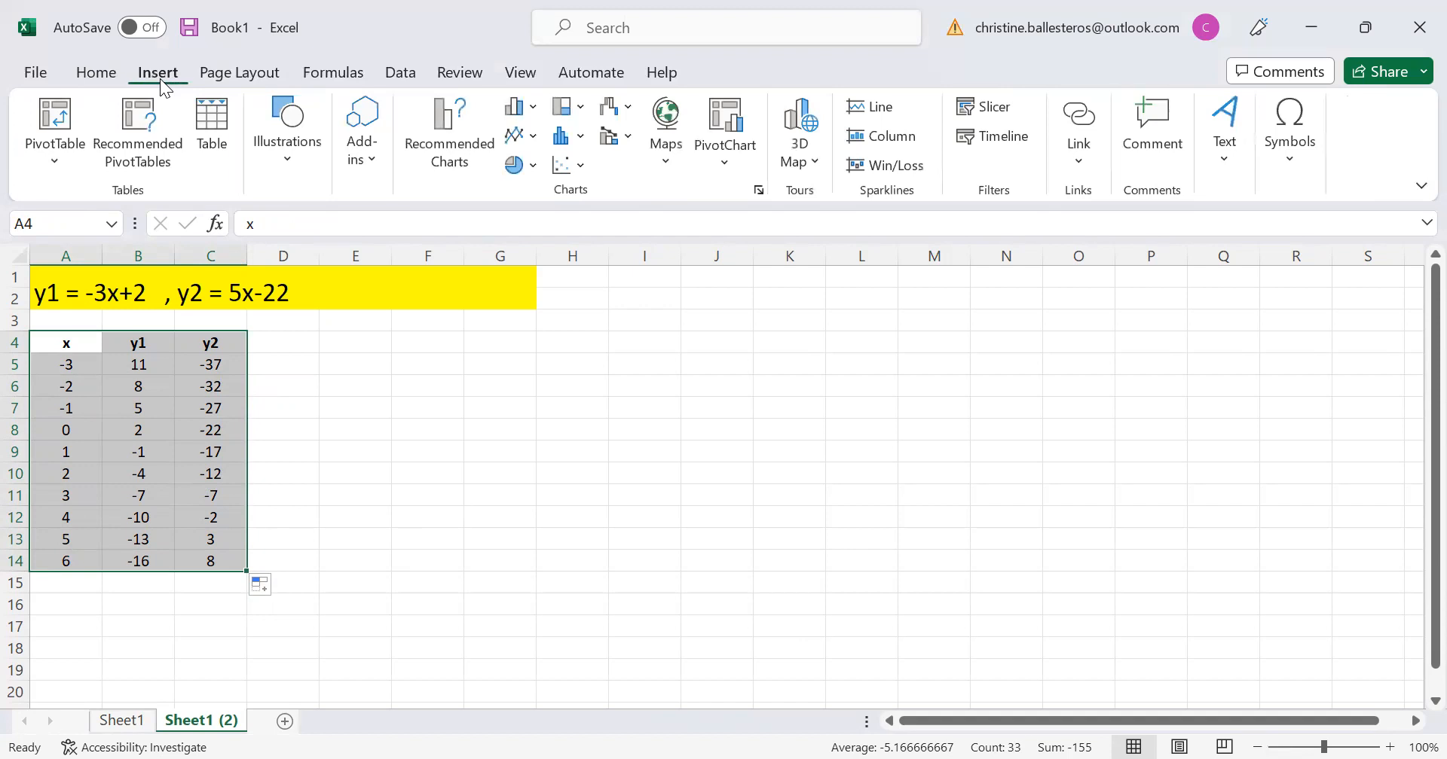
click(582, 174)
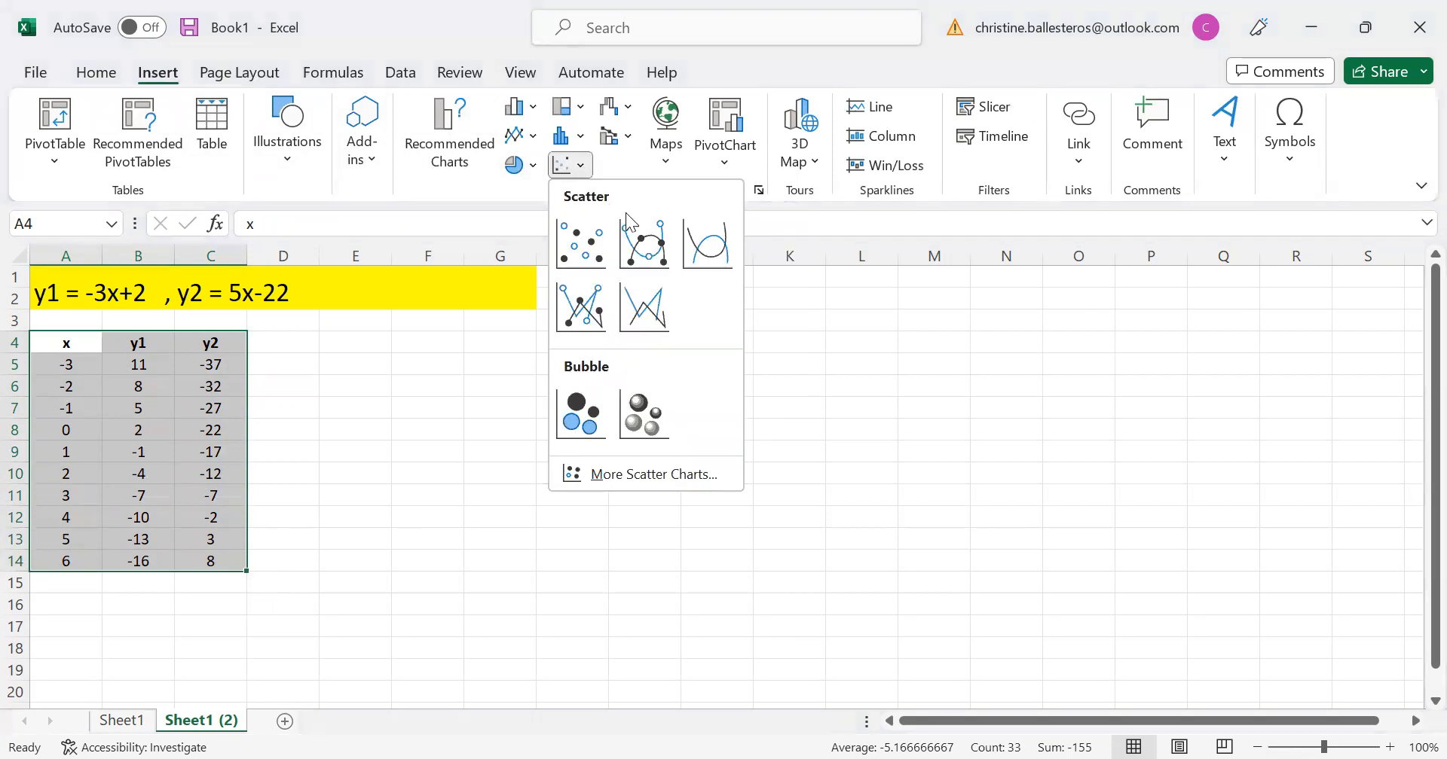
click(648, 257)
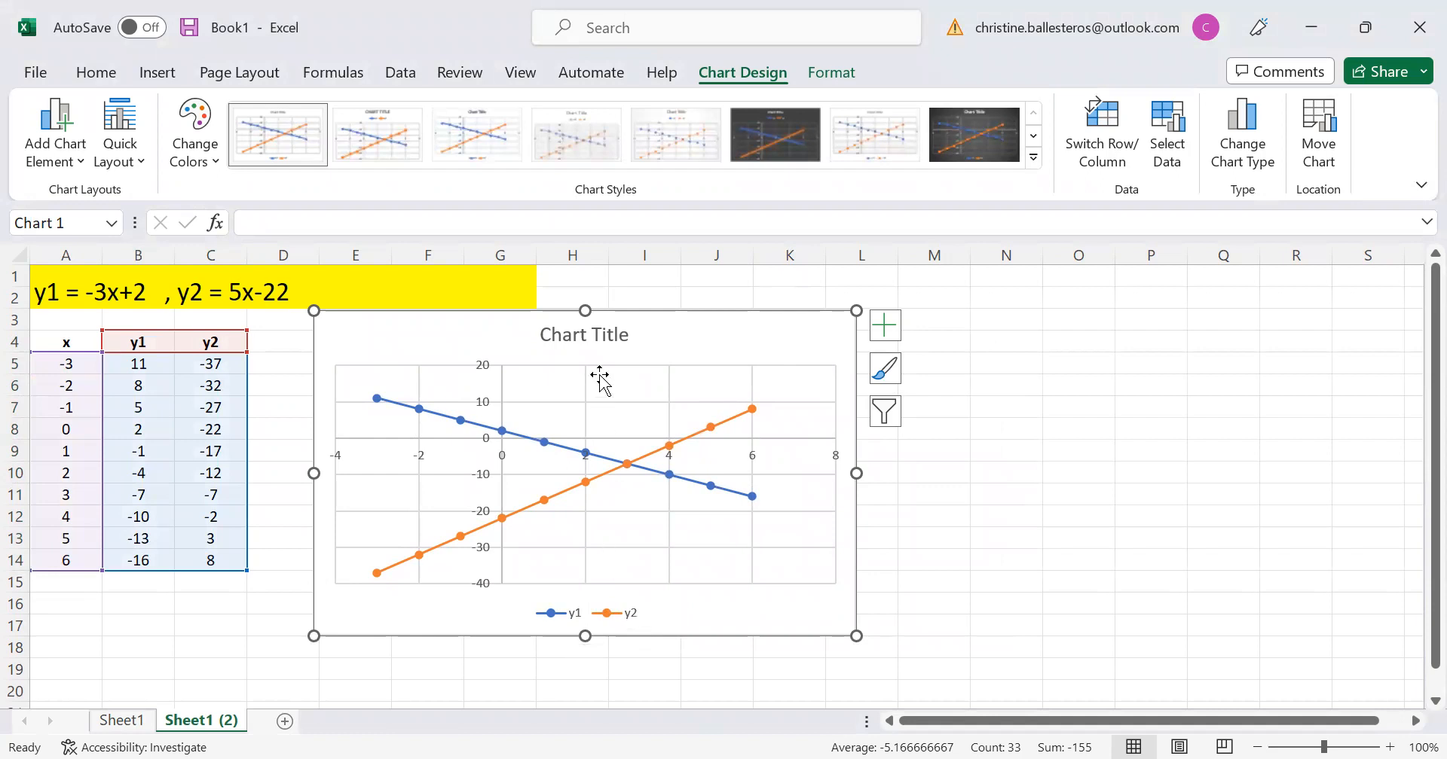
mouse_move(627, 468)
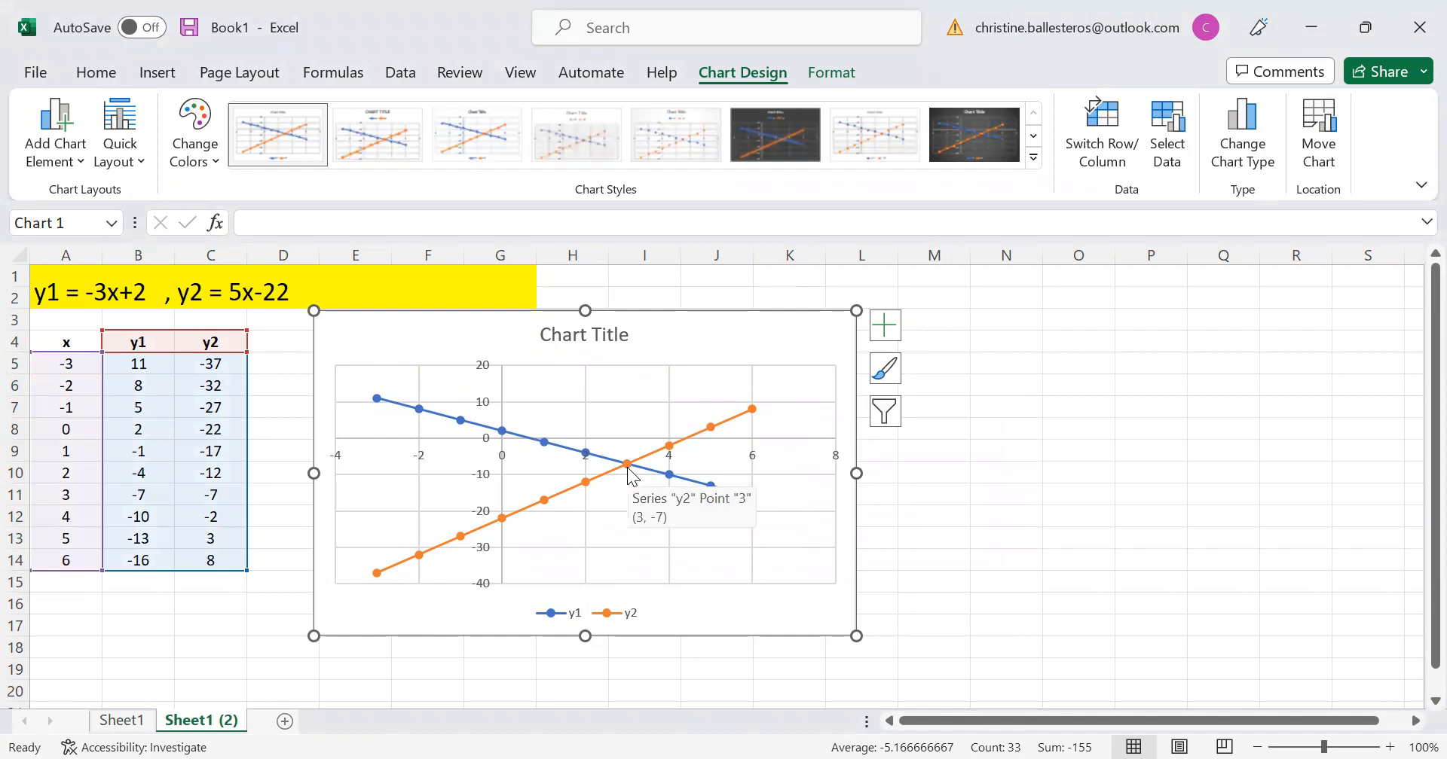